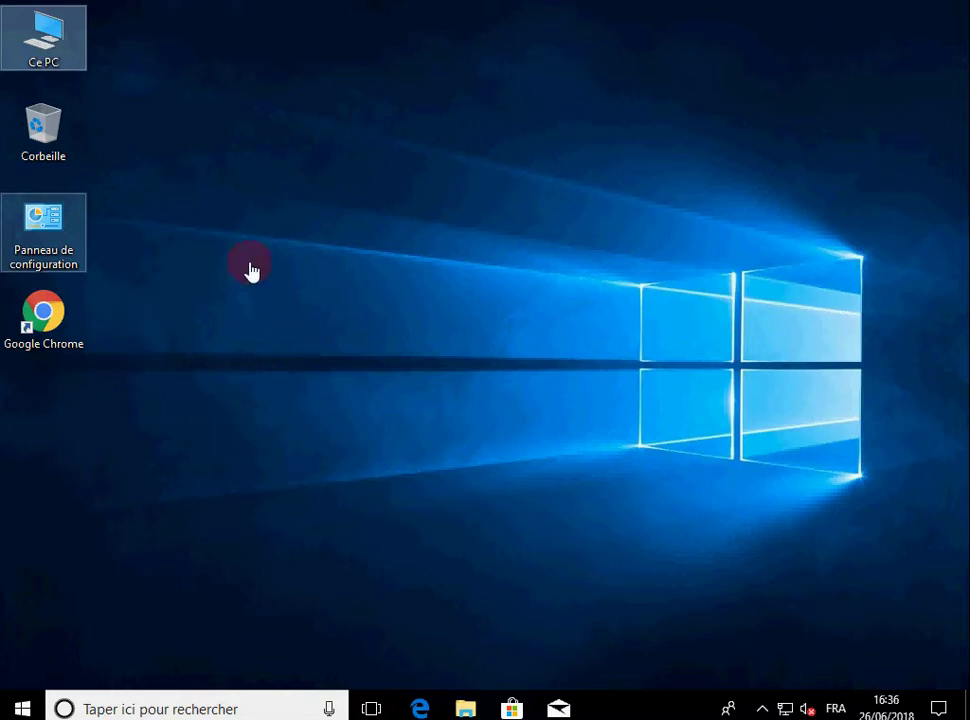
- Find and open the Panneau de configuration, and check that its items are displayed as Petites icônes
click(140, 694)
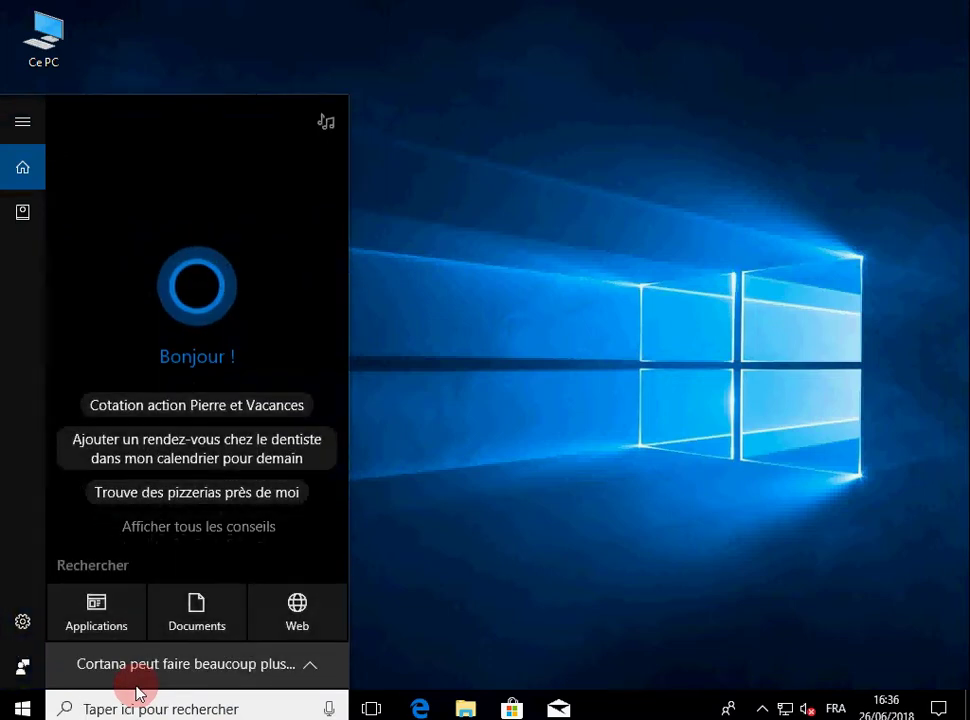
text(panne)
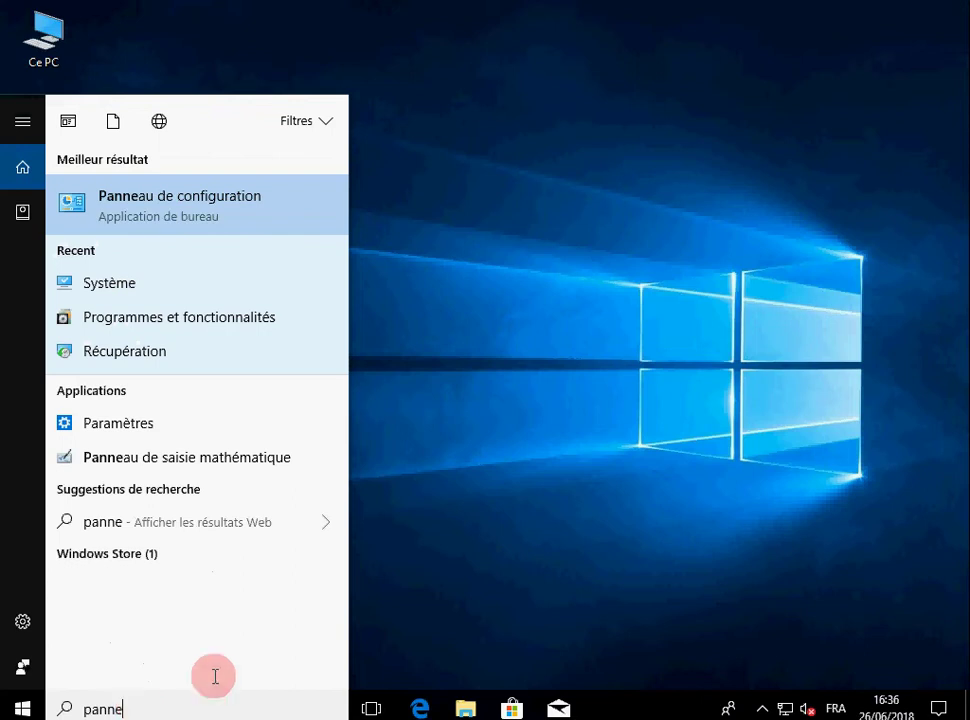
click(194, 200)
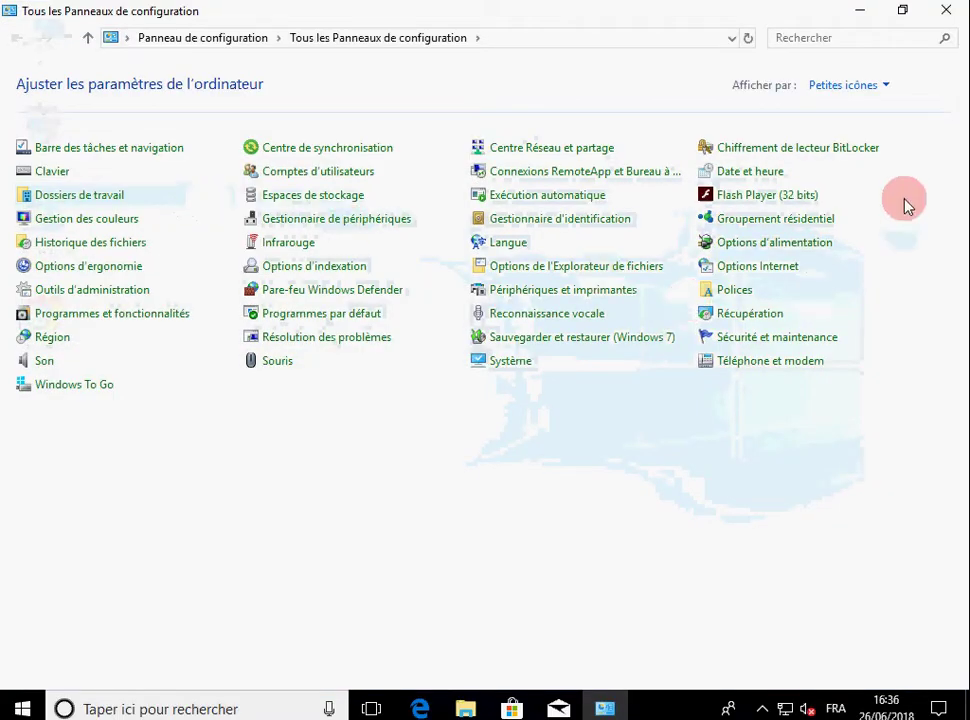
click(886, 86)
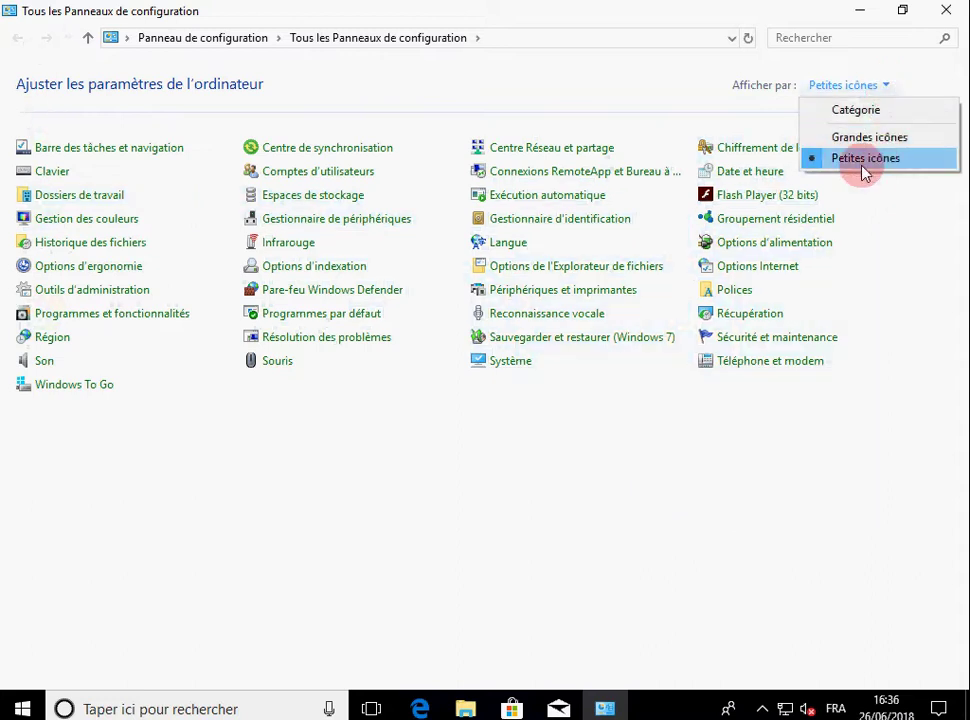
click(664, 479)
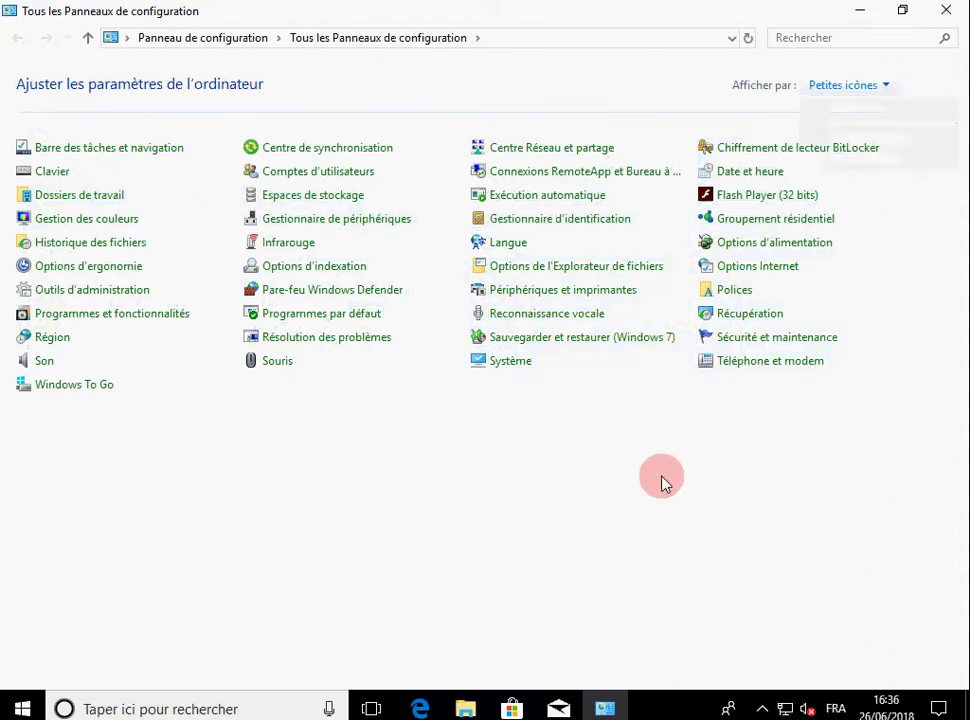
- Open System Restore from the Récupération tools and follow its link to the system protection settings
click(741, 318)
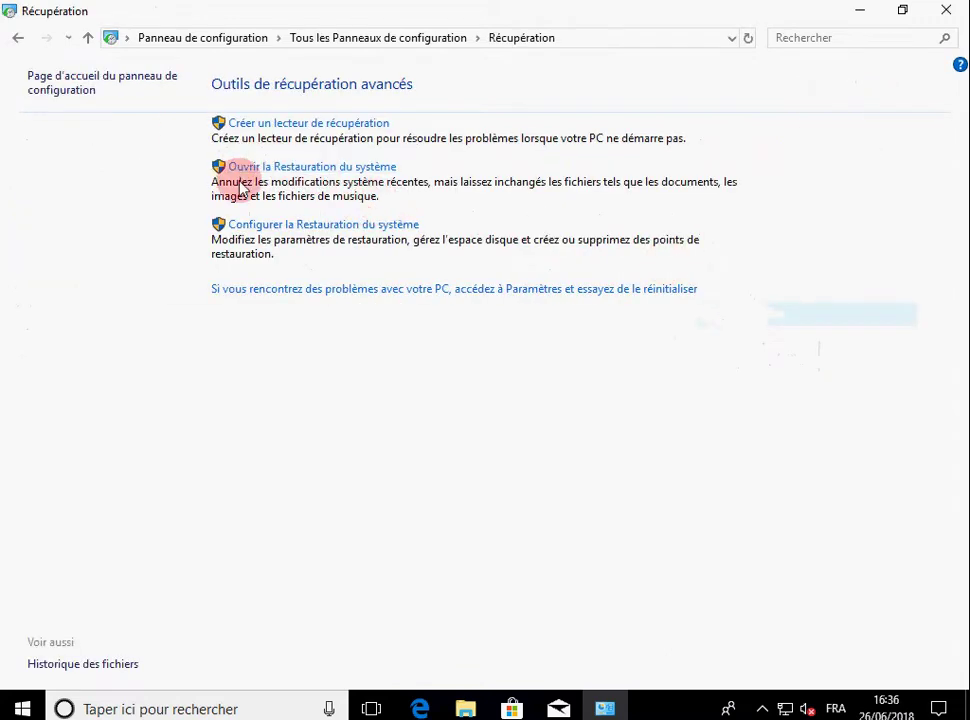
click(323, 175)
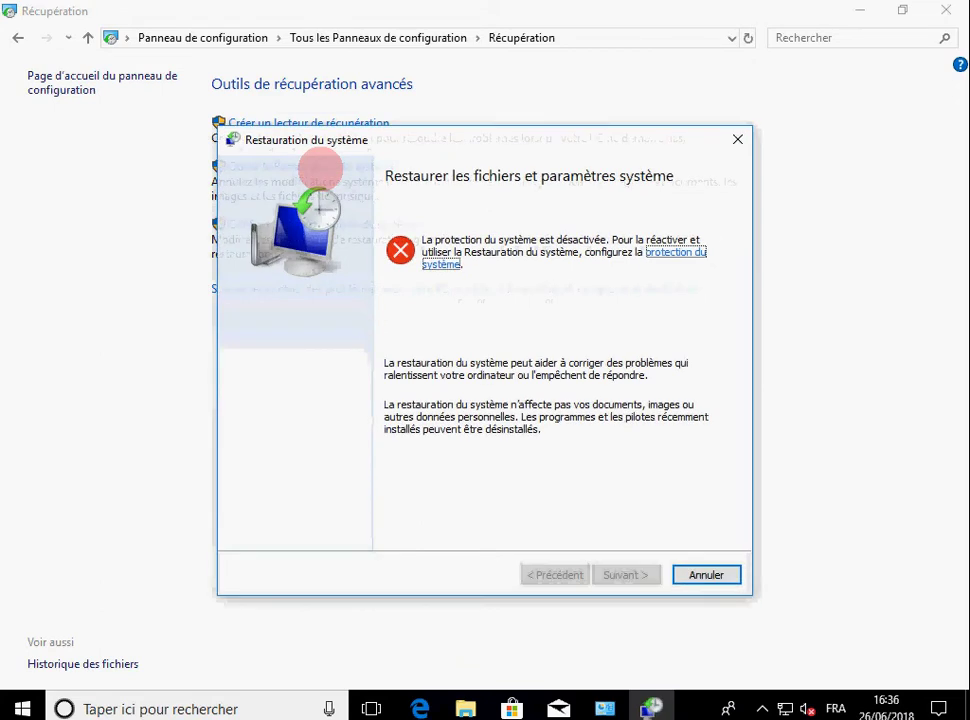
click(678, 258)
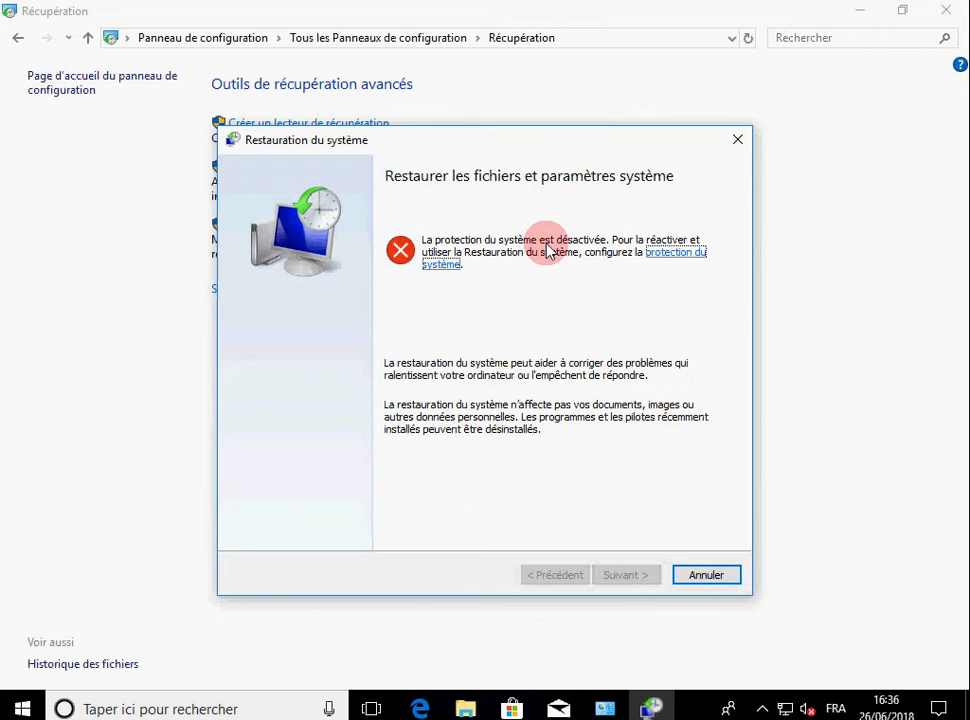
click(658, 258)
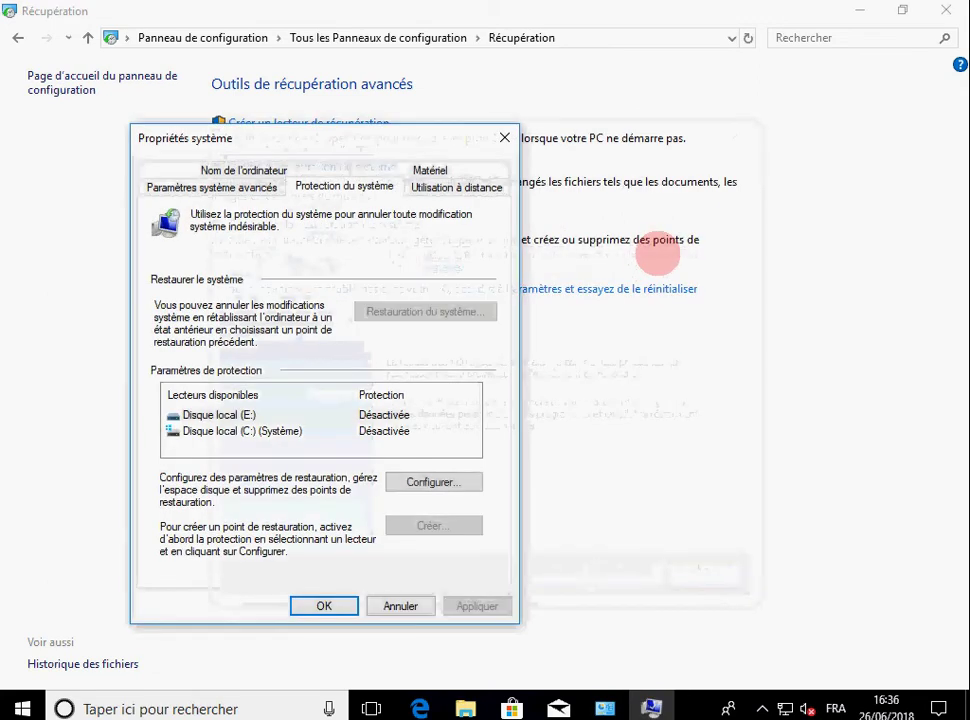
- Turn on system protection for Disque local (C:) with a maximum disk usage of 4% (1,58 Go)
click(270, 441)
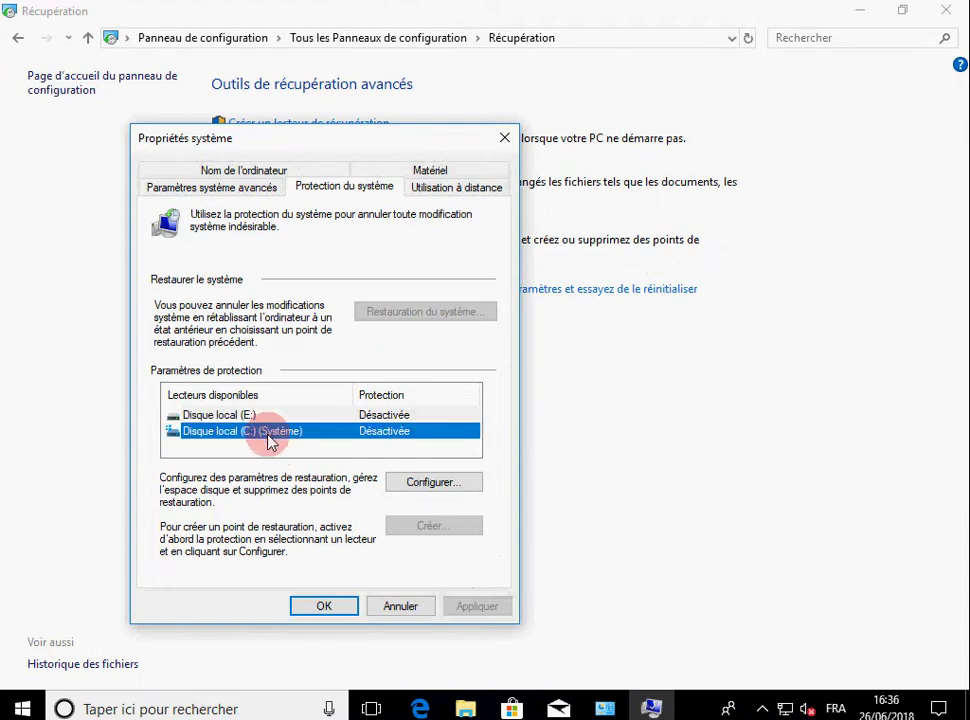
click(432, 482)
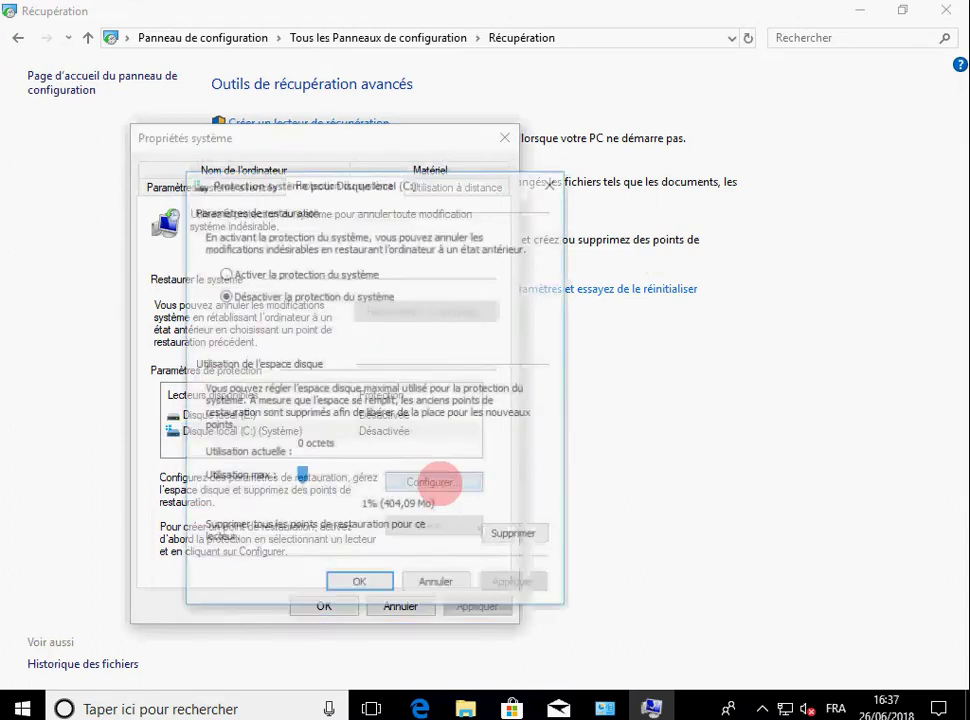
click(225, 273)
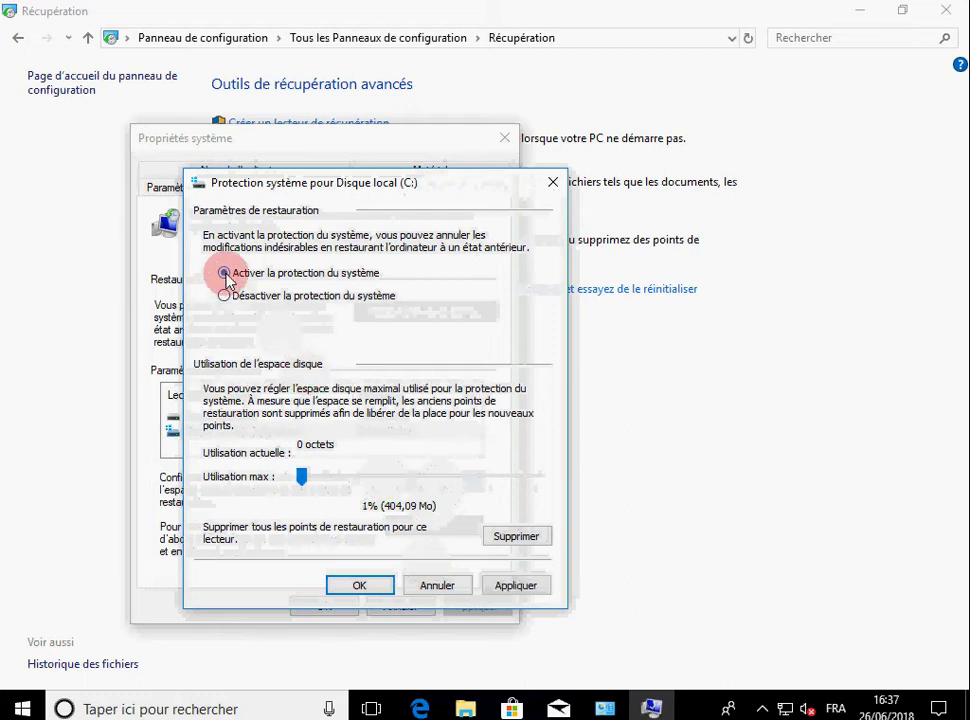
click(303, 481)
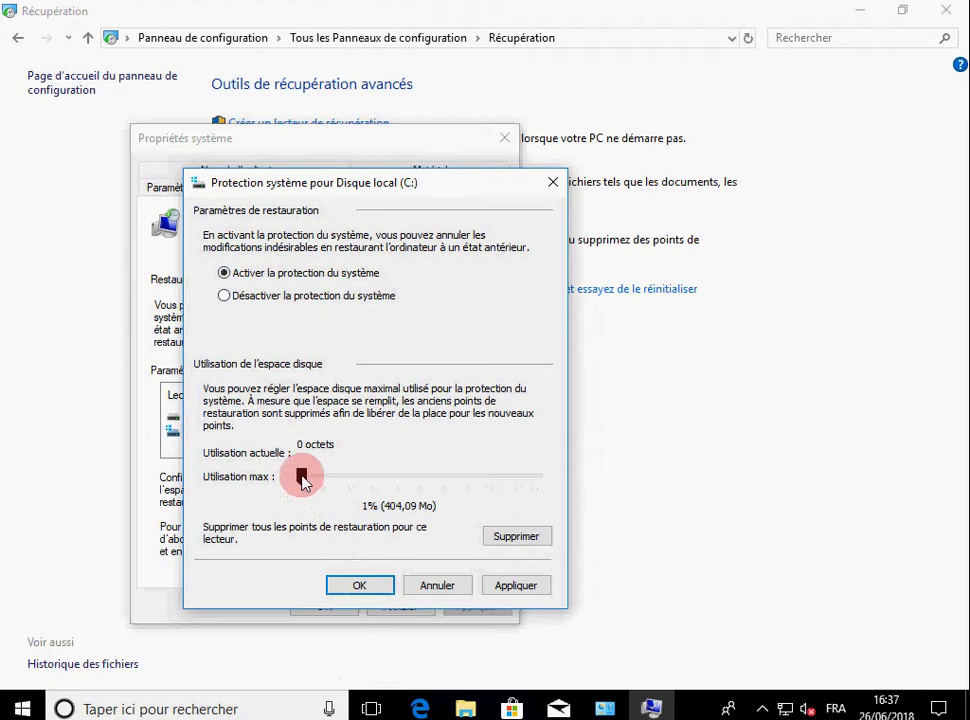
drag(303, 481, 309, 483)
drag(307, 482, 310, 484)
drag(305, 484, 308, 485)
click(516, 585)
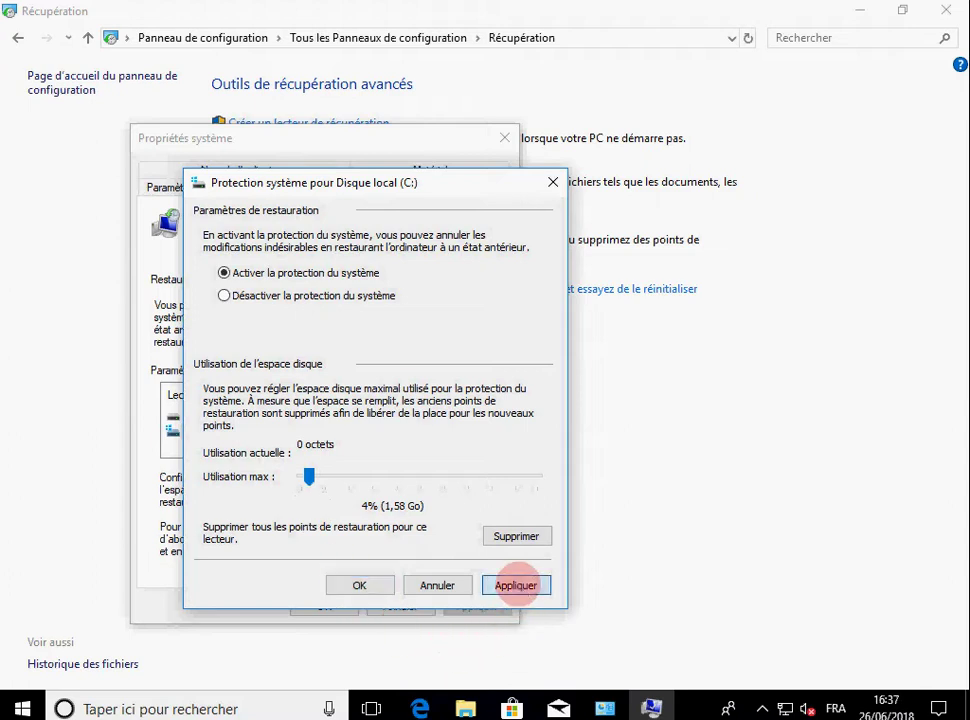
click(364, 585)
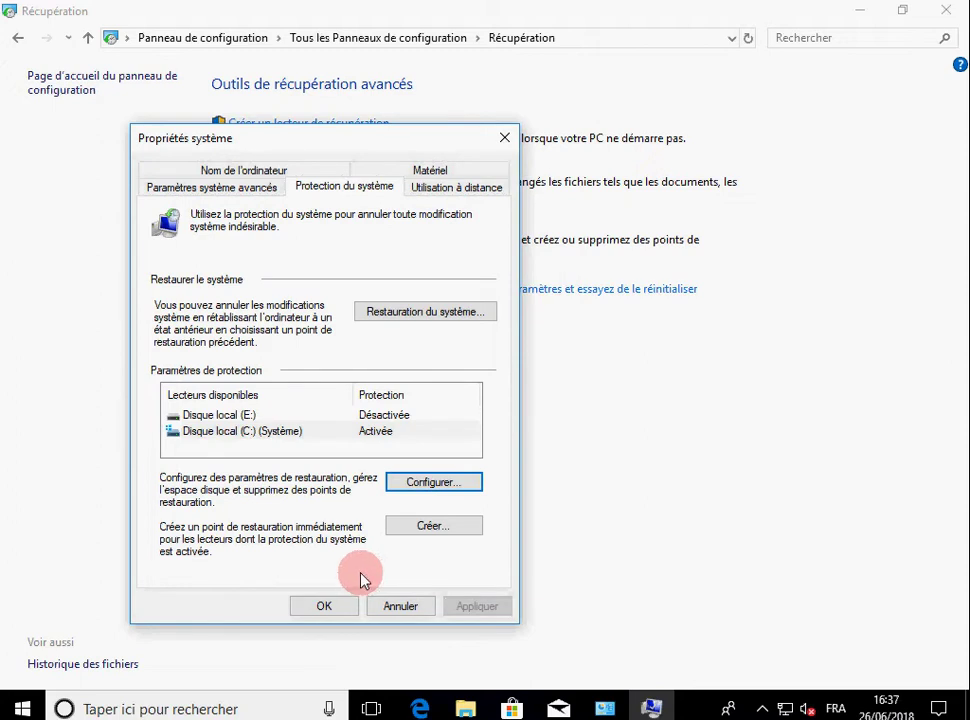
- Create a restore point described as "Point de restauration 26 06 2018" and close the system properties
click(434, 527)
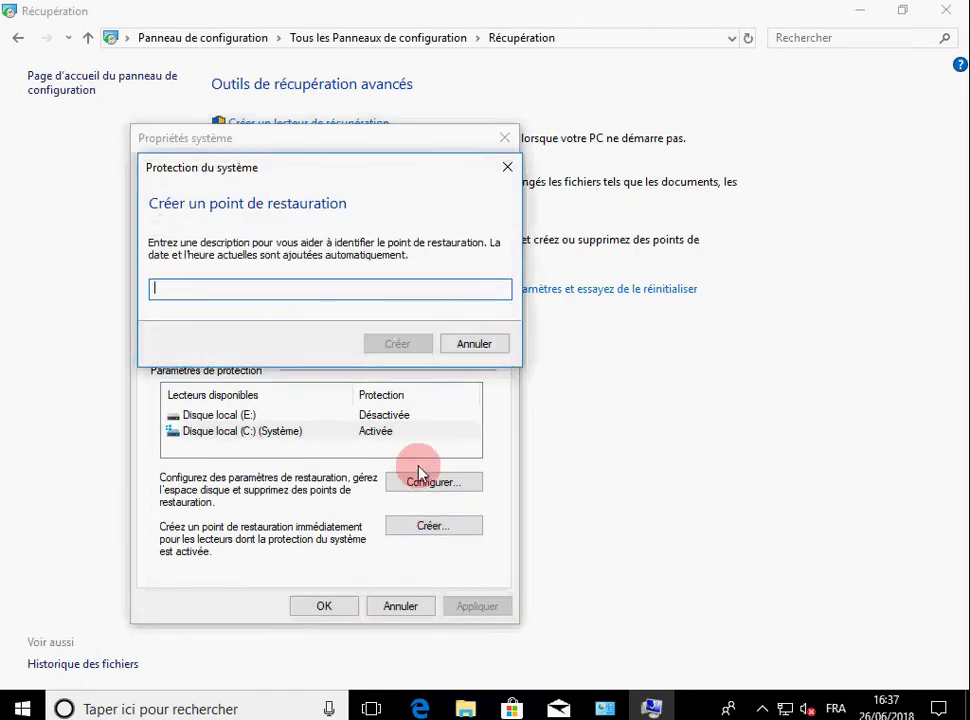
text(P)
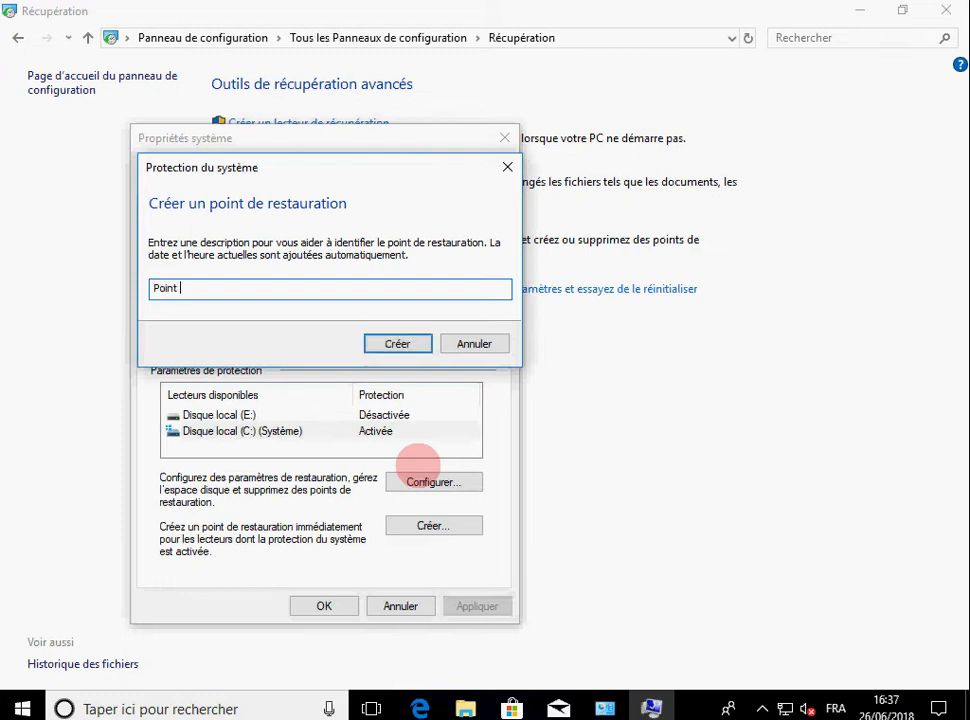
text(oint)
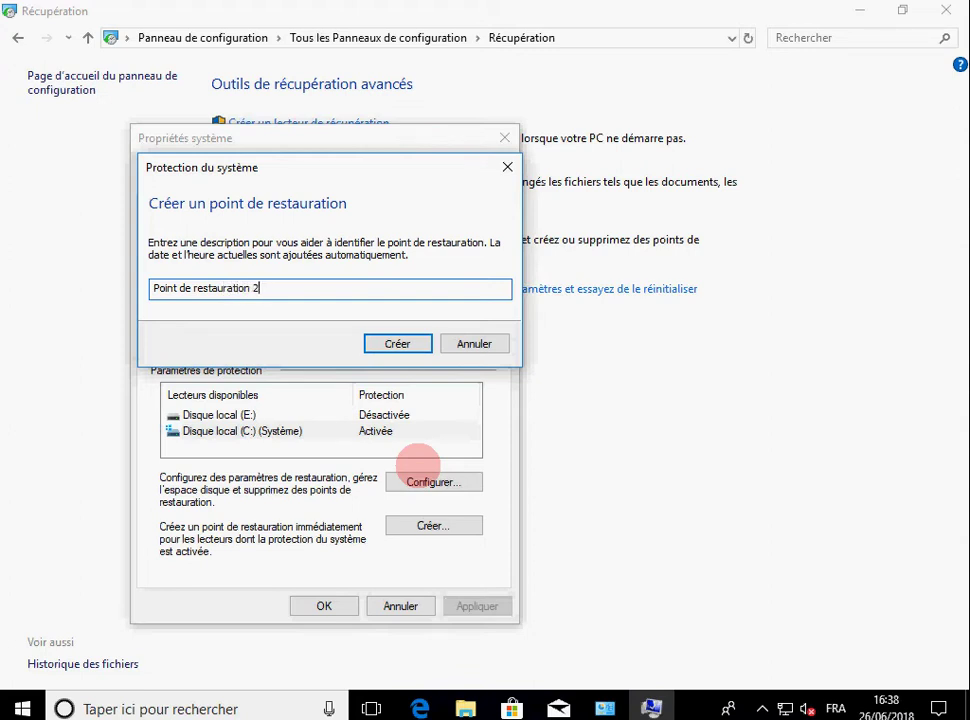
text(06 2018)
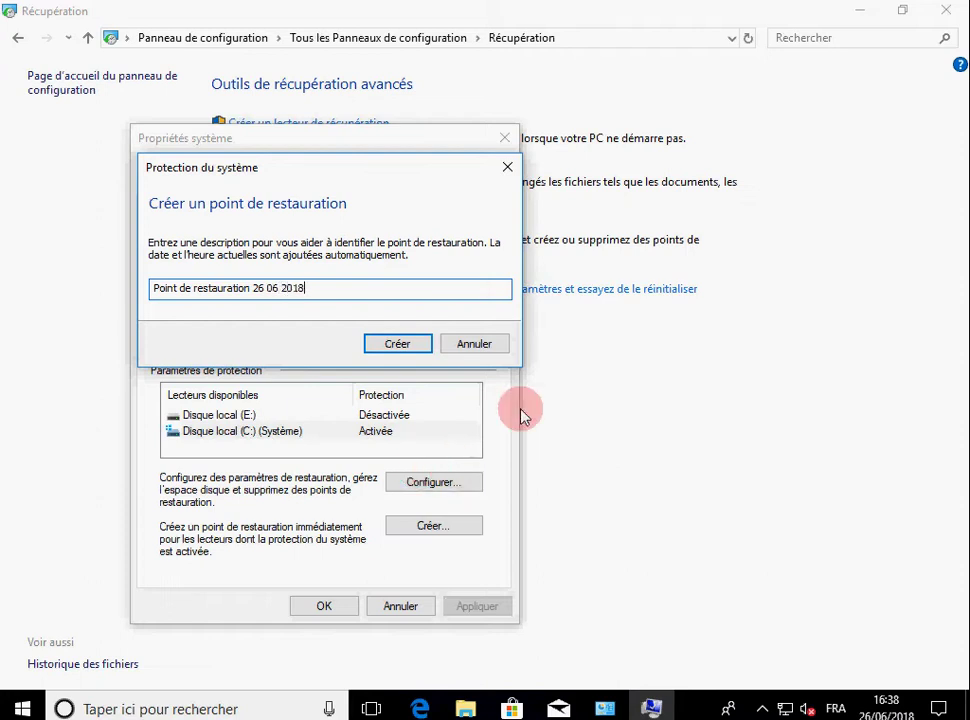
click(400, 344)
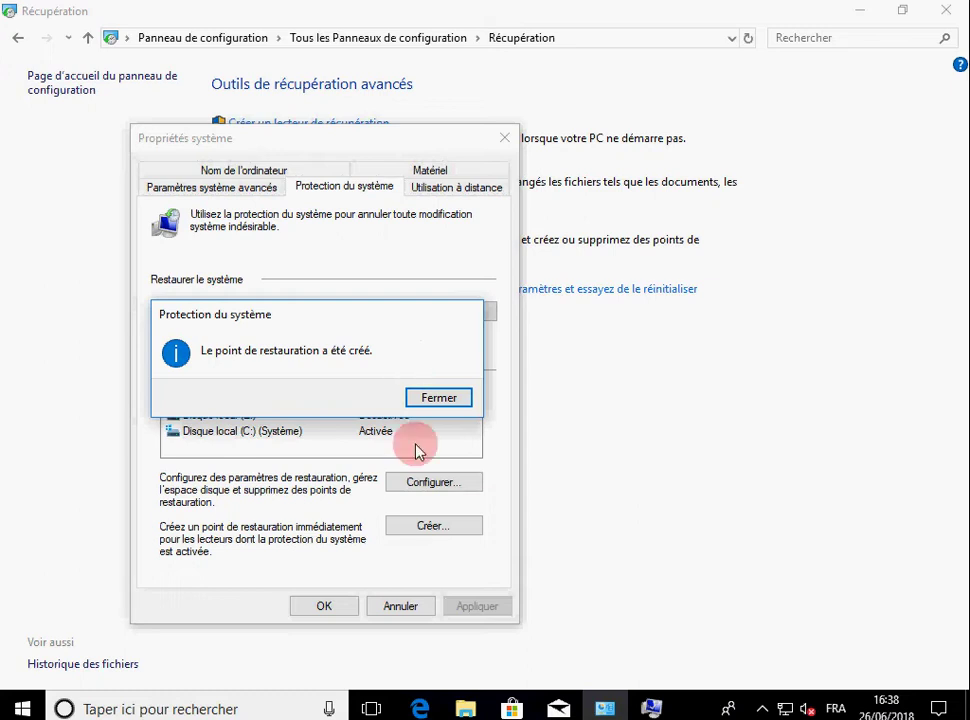
click(428, 400)
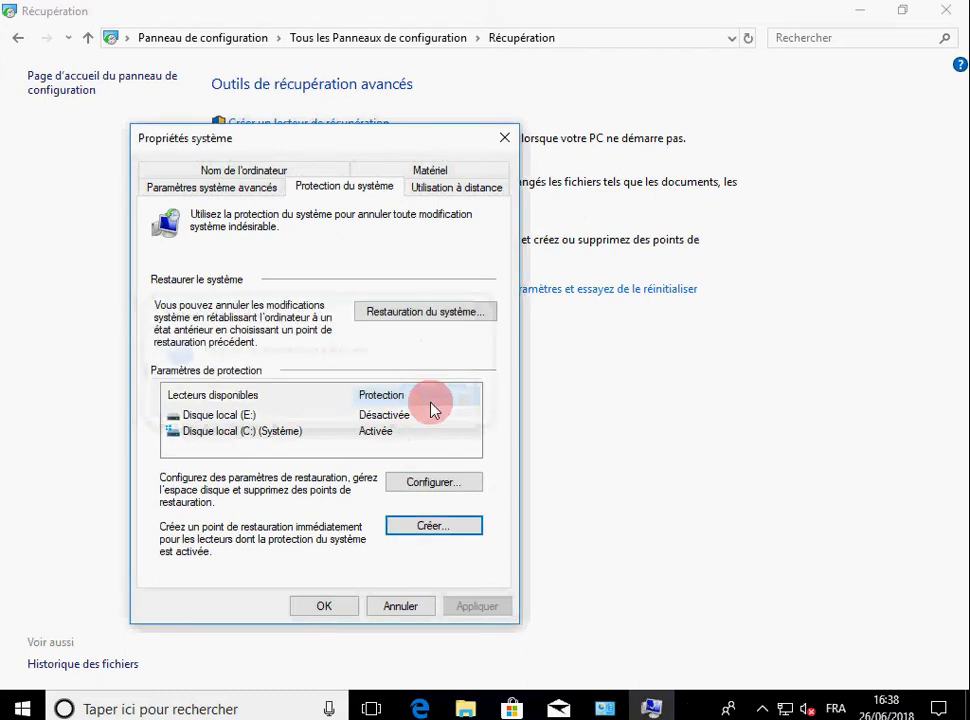
click(324, 607)
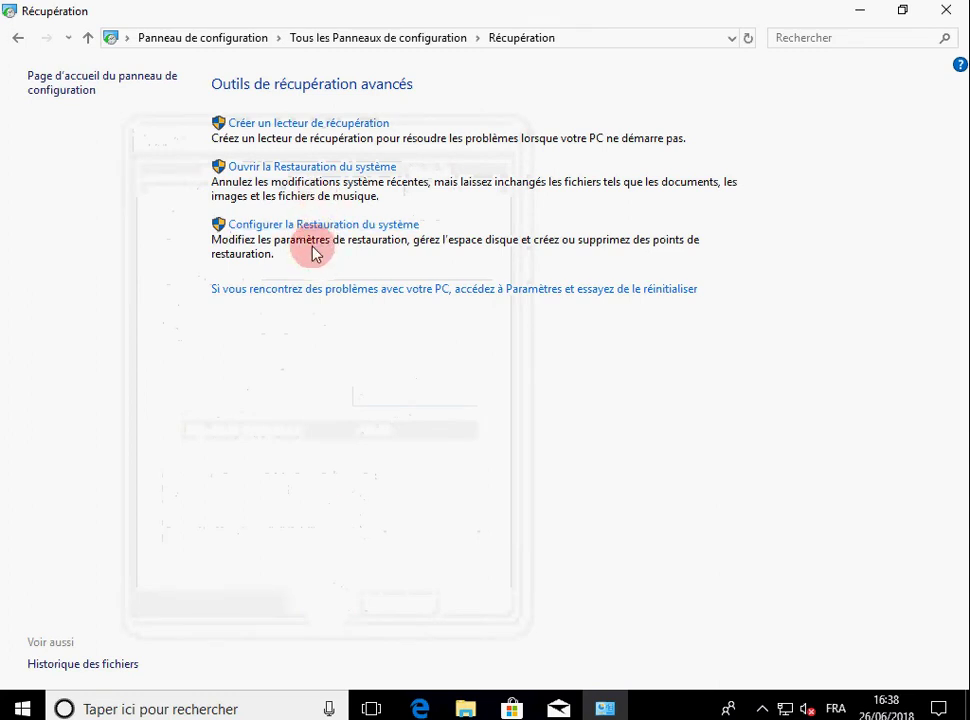
- Check in System Restore that the manual restore point is listed, without starting a restoration
click(320, 168)
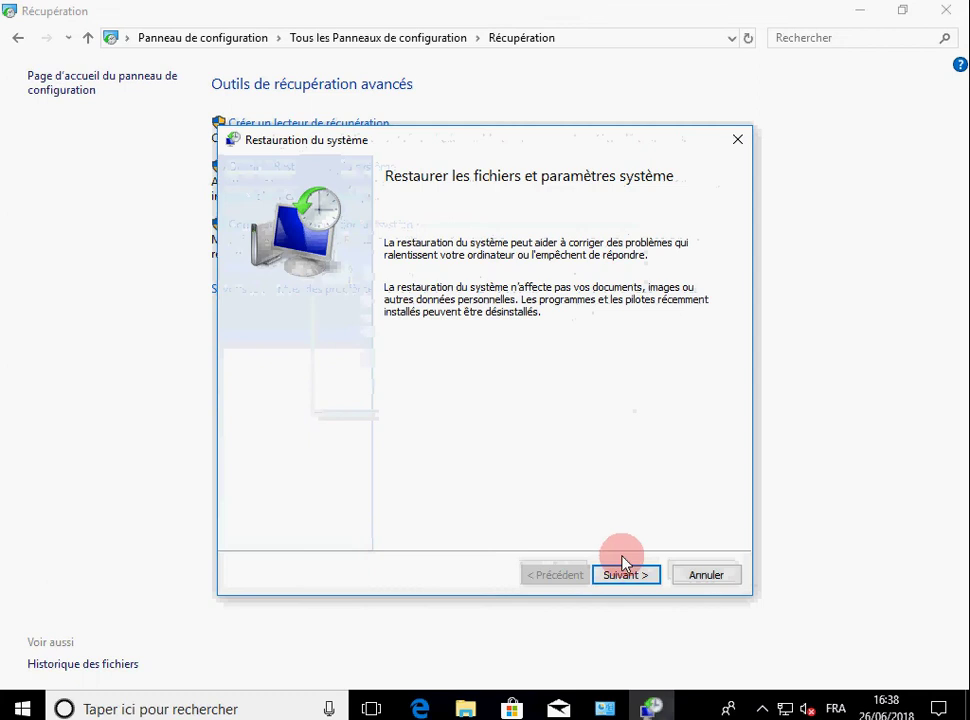
click(632, 578)
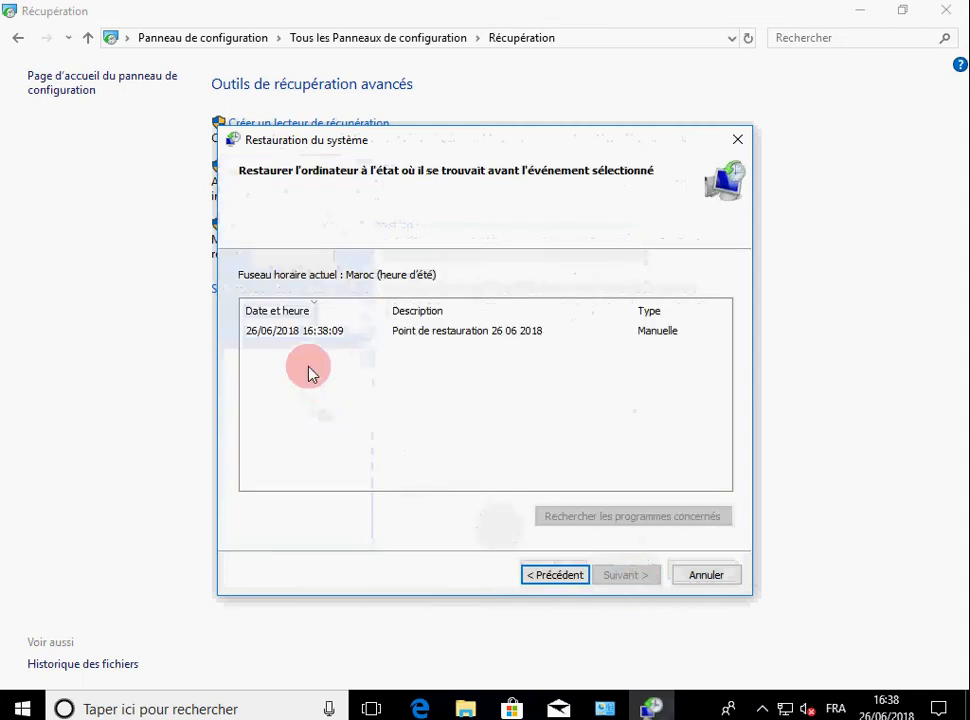
click(410, 338)
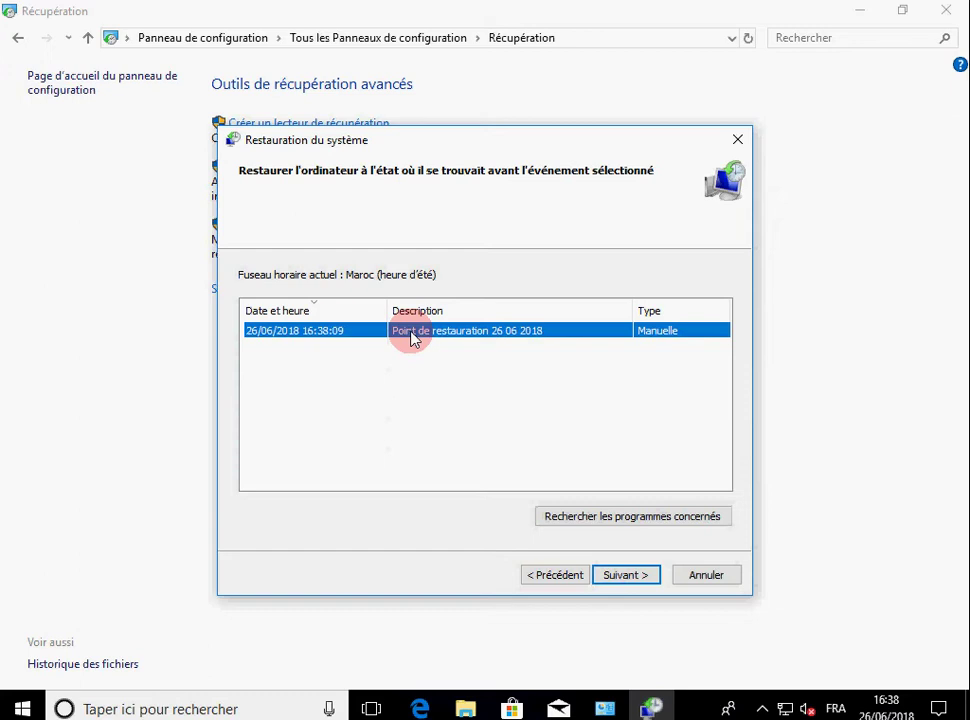
click(697, 578)
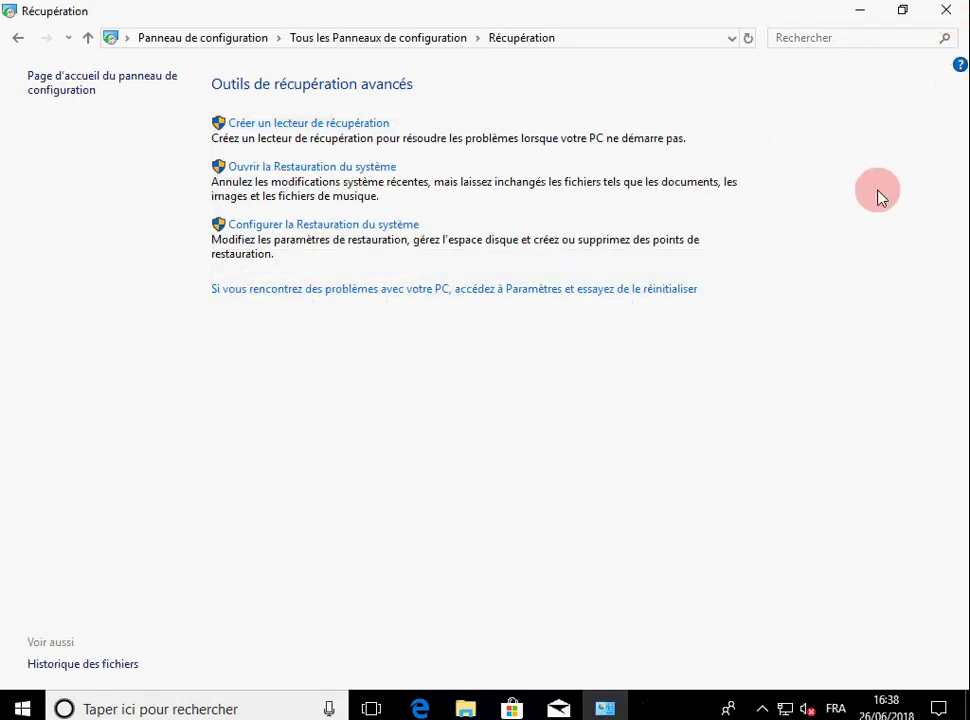
- Uninstall Google Chrome through Programmes et fonctionnalités, dismiss the browser window and close the Control Panel
click(16, 40)
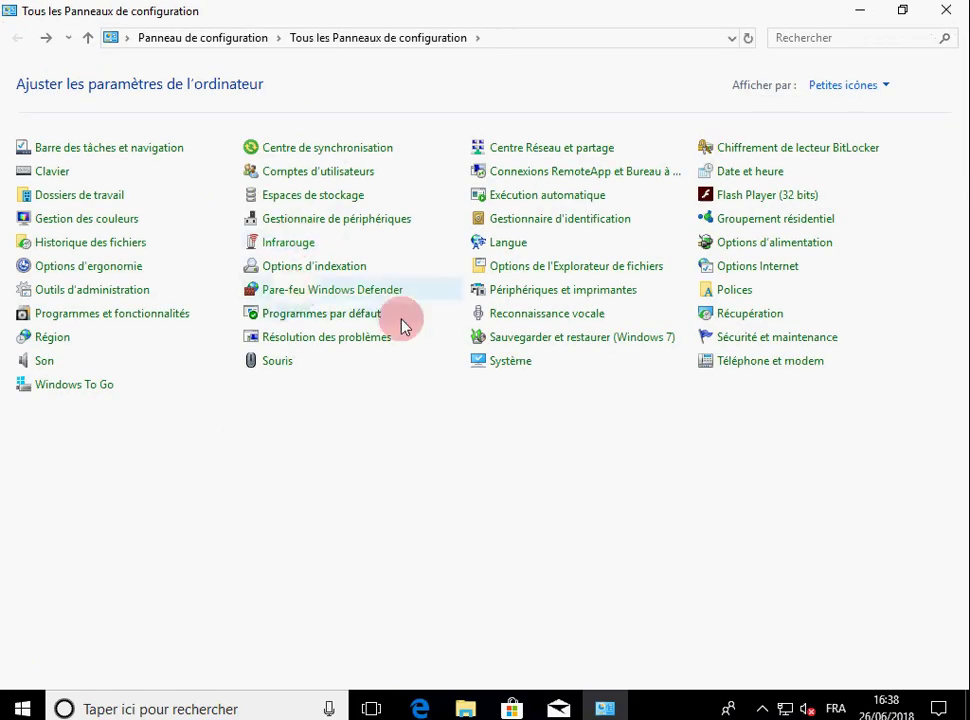
click(95, 318)
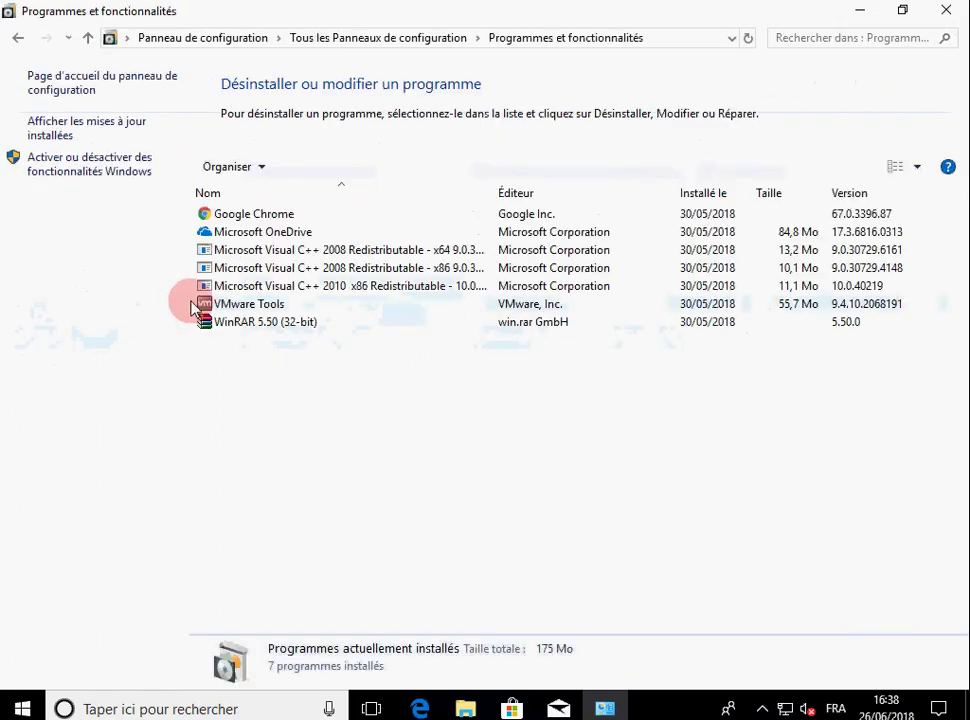
click(266, 215)
click(298, 230)
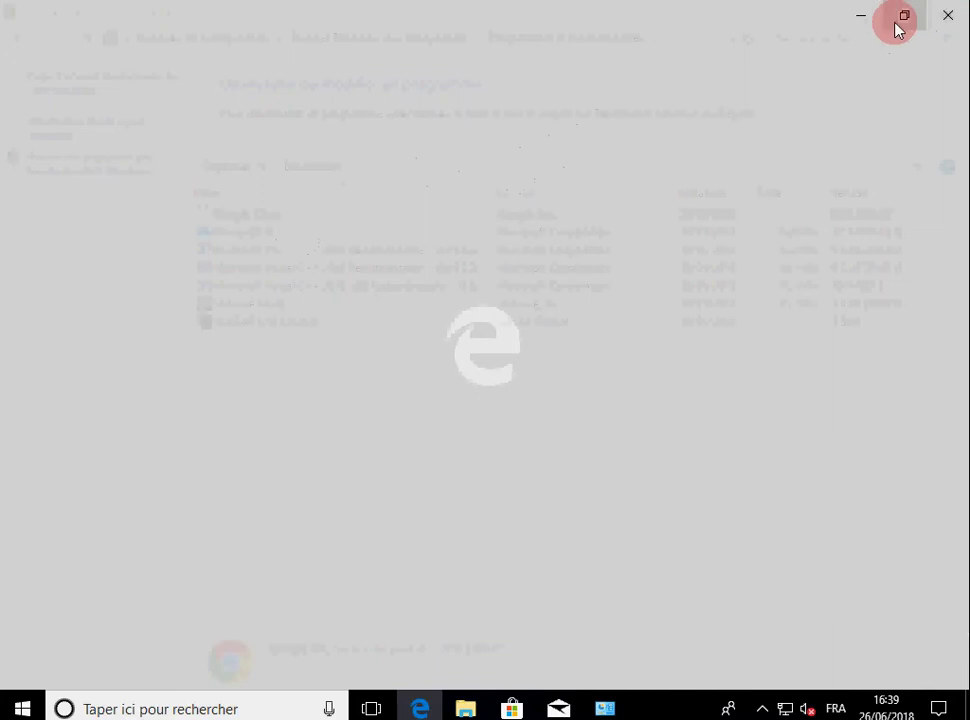
click(860, 14)
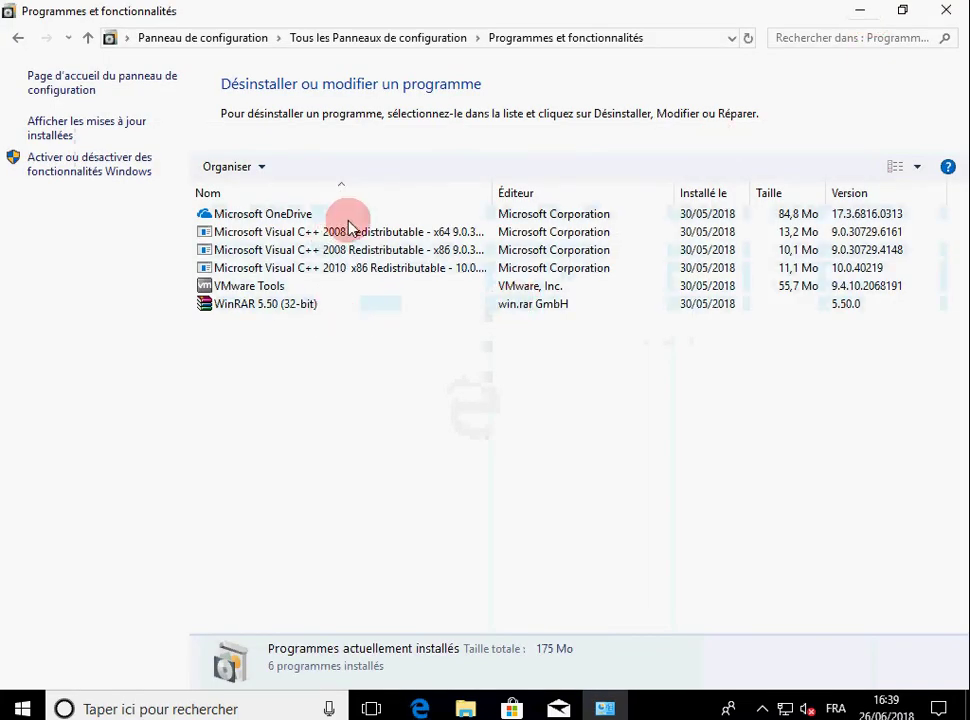
click(944, 12)
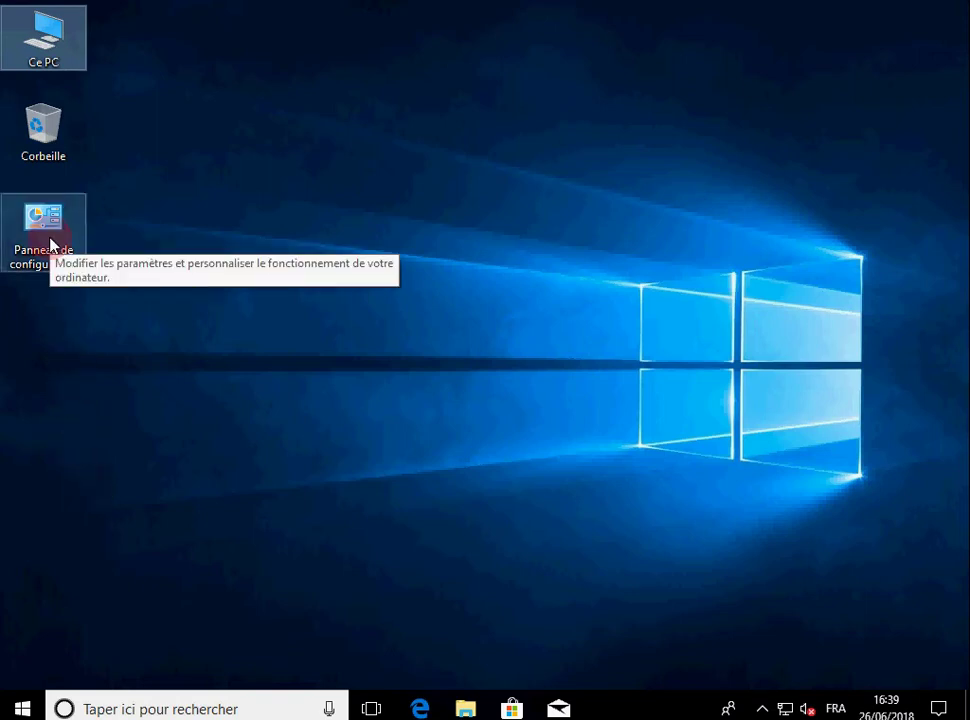
- Open the system protection settings from the properties of Ce PC and select Disque local (C:) (Système)
right_click(48, 40)
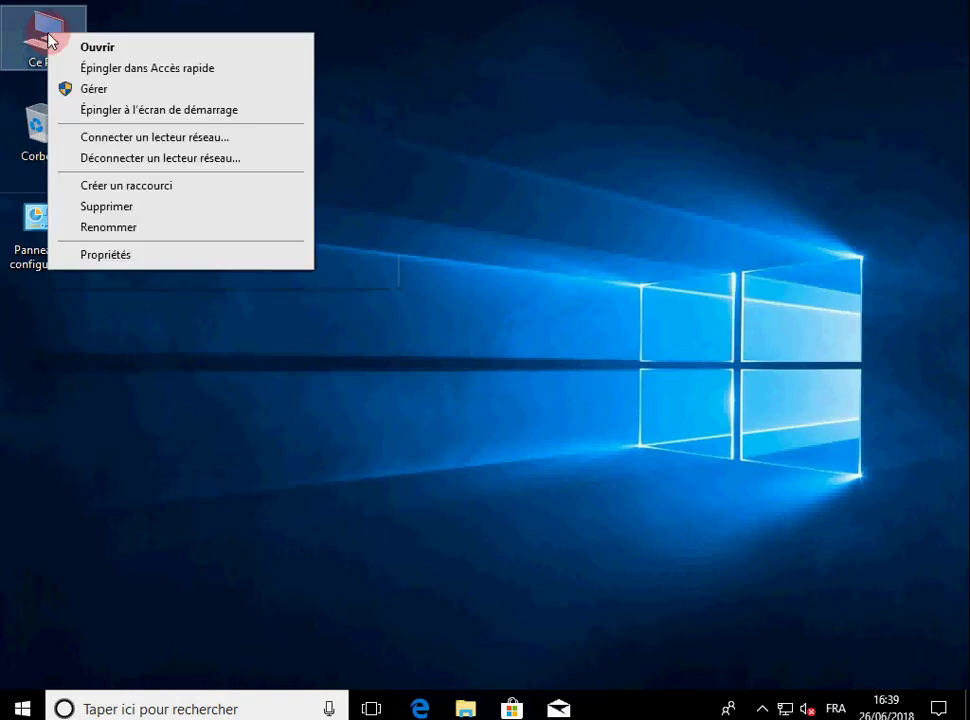
click(112, 256)
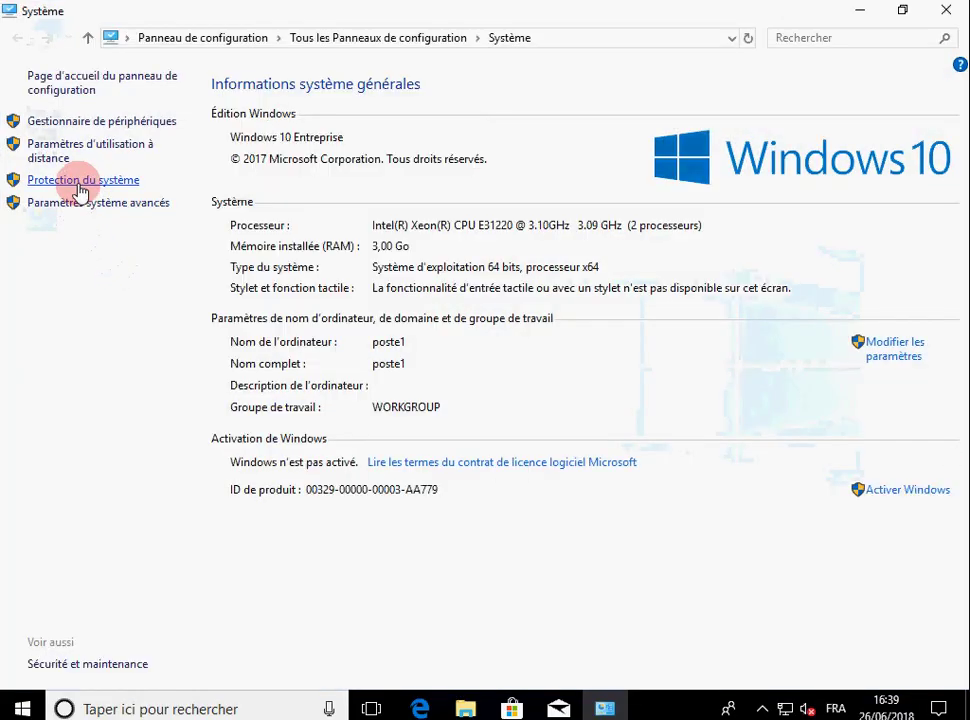
click(78, 183)
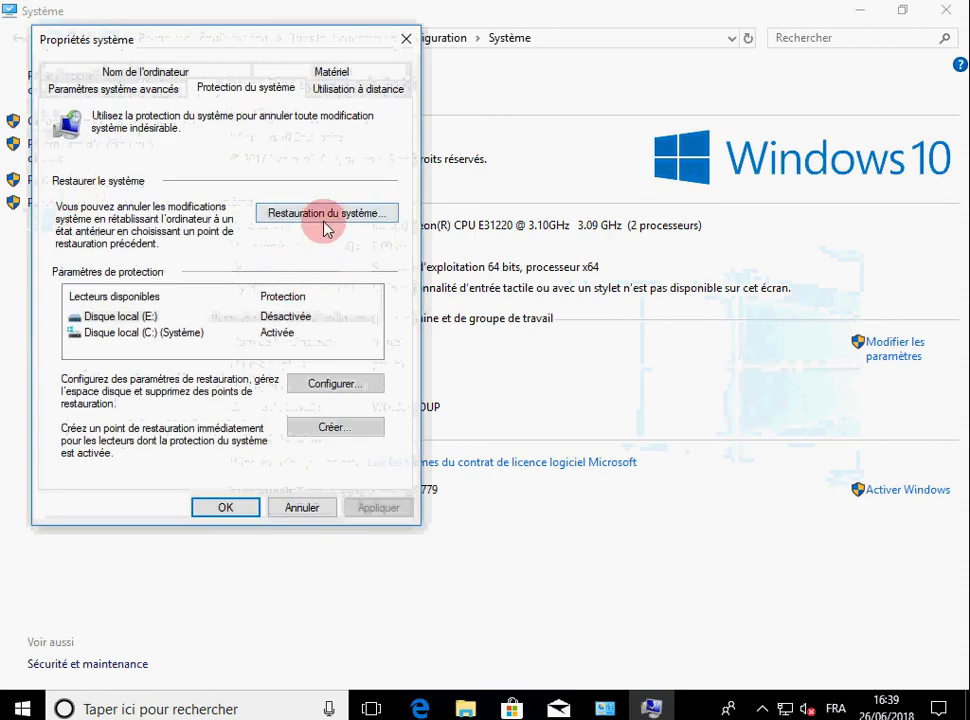
click(213, 334)
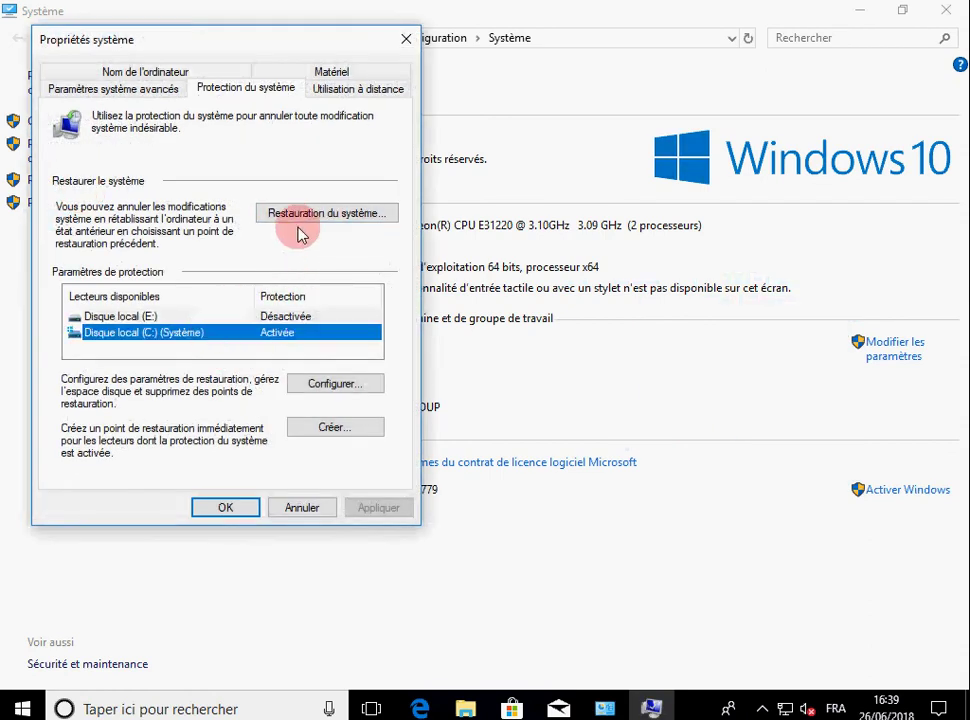
- Launch a system restoration of Disque local (C:) from the manual point "Point de restauration 26 06 2018" and confirm the uninterruptible operation
click(301, 218)
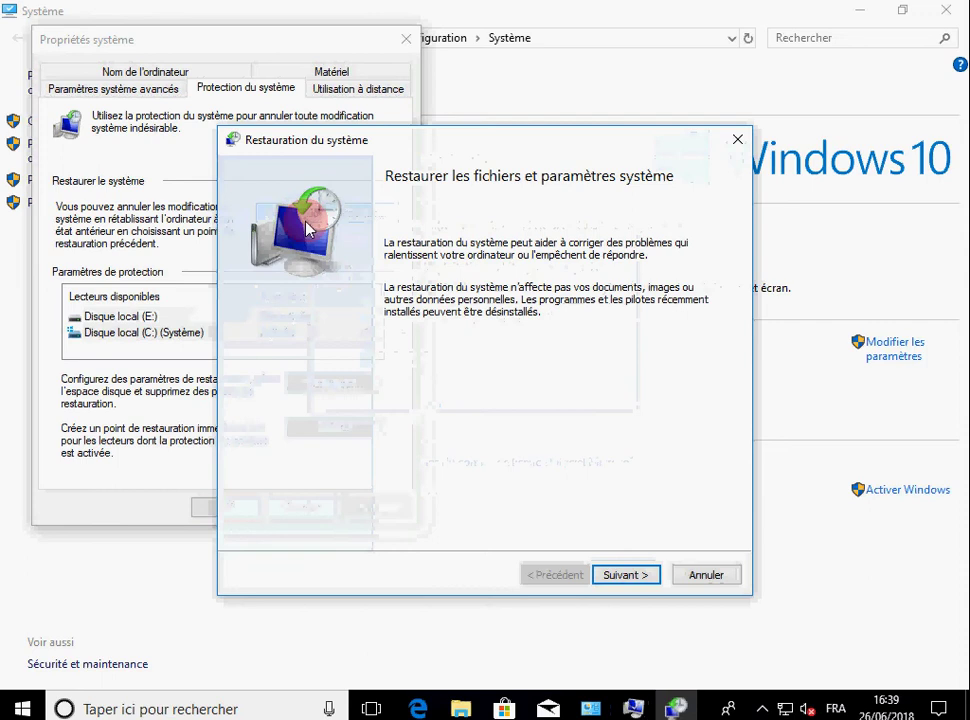
click(627, 578)
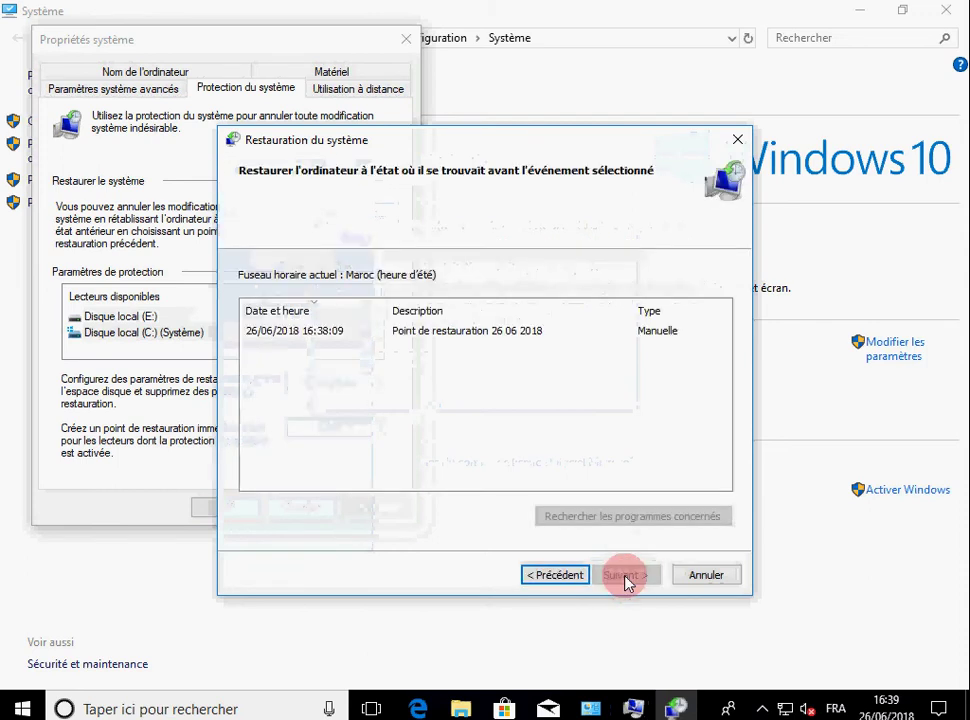
click(338, 338)
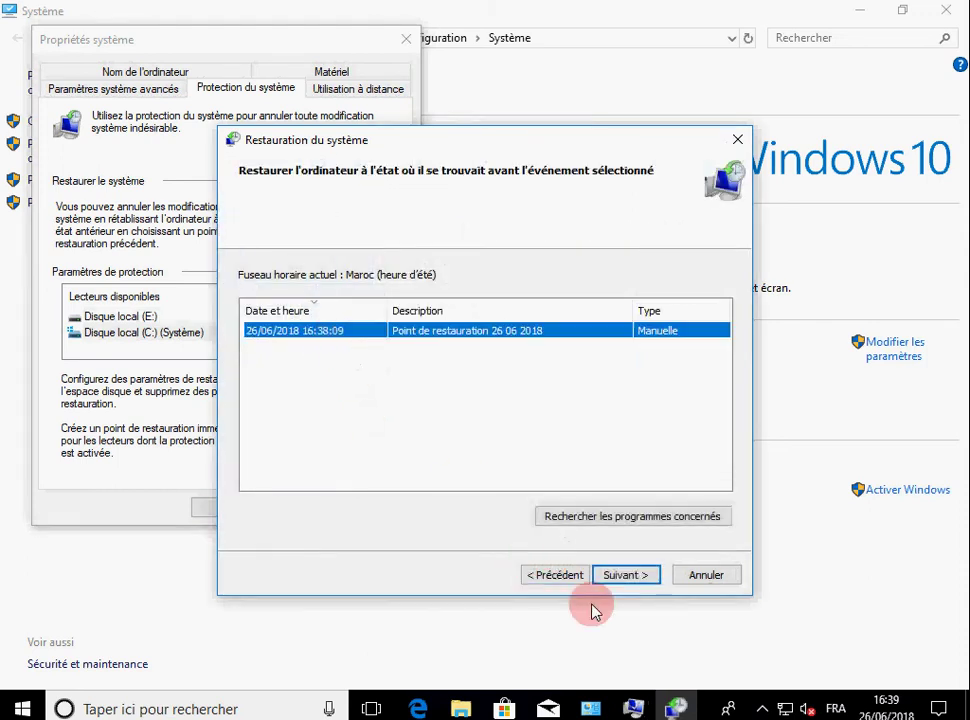
click(643, 578)
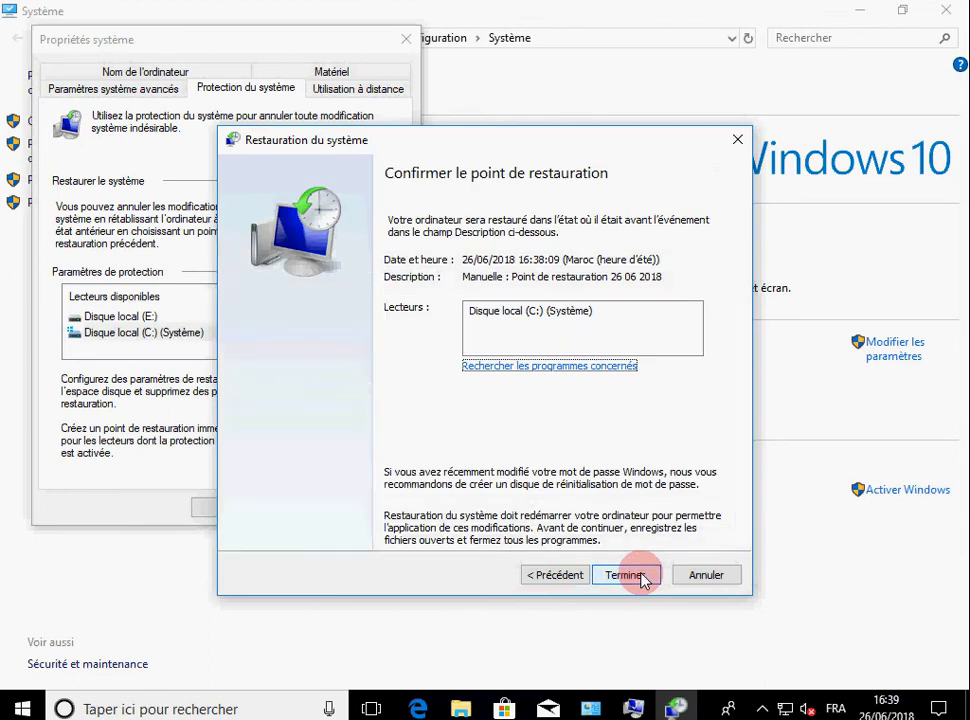
click(641, 577)
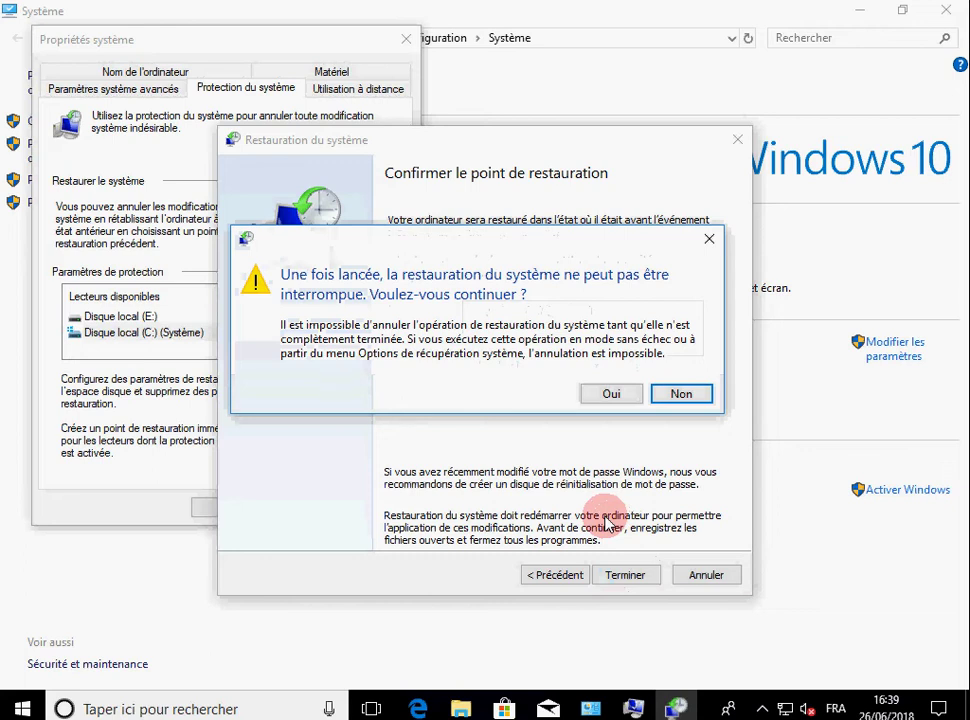
click(606, 395)
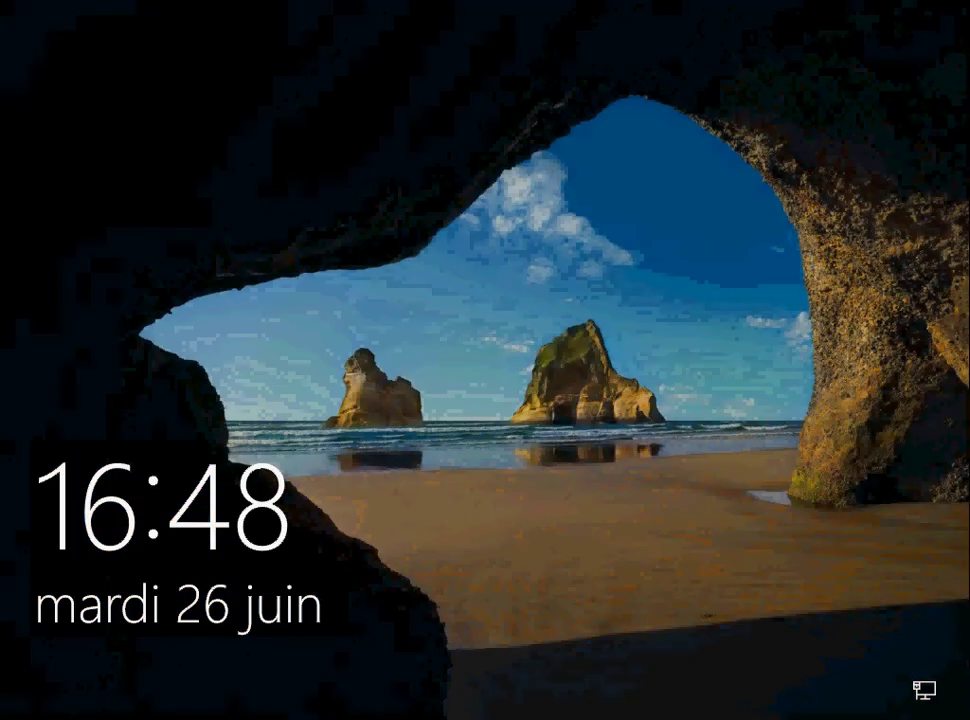
- Unlock the restarted virtual machine, sign in as Administrateur with the account password, and dismiss the Restauration du système message
click(10, 2)
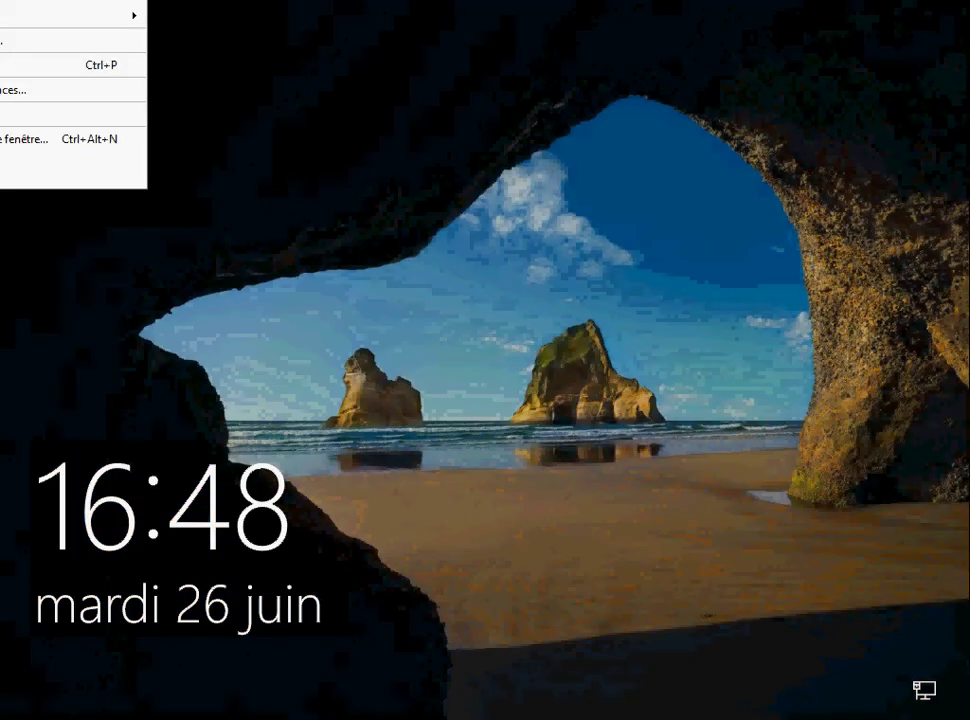
mouse_move(10, 5)
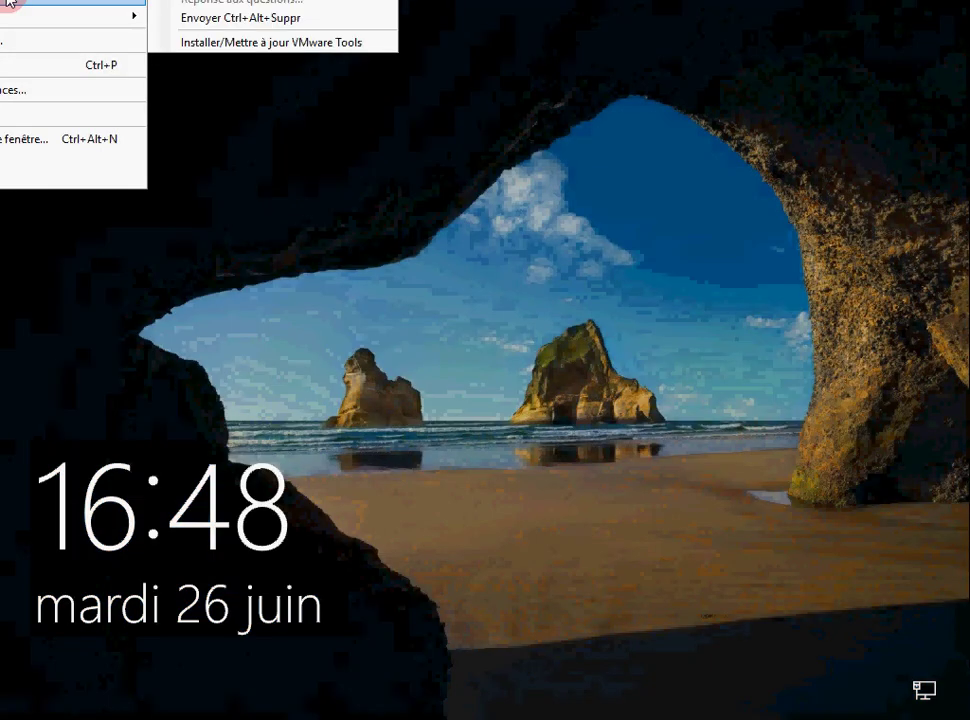
click(200, 17)
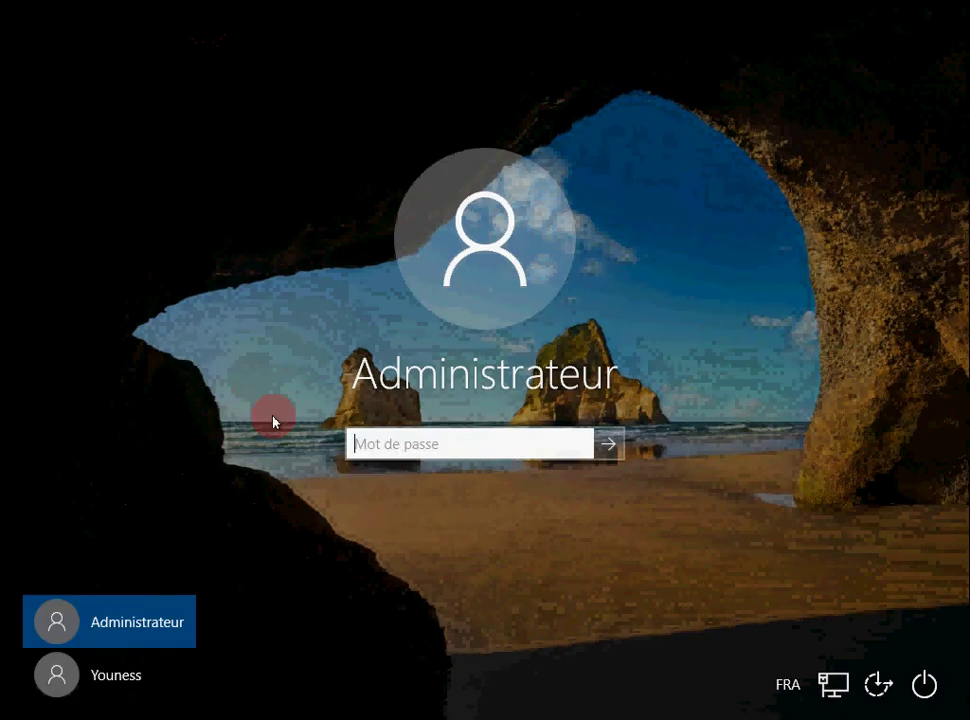
text(••••••)
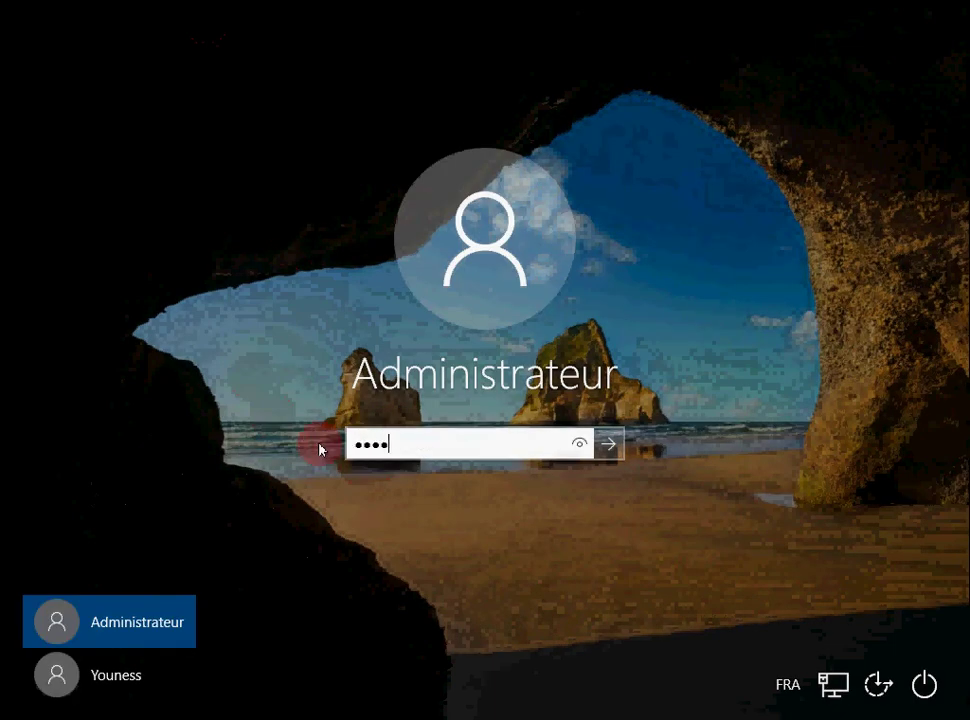
text(•••)
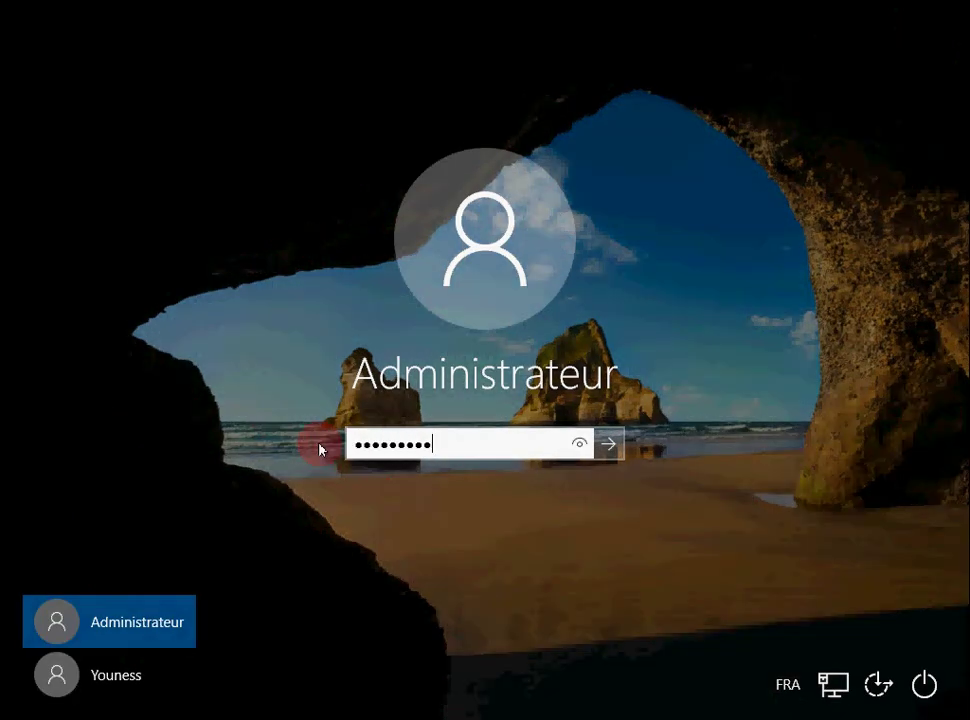
key(Return)
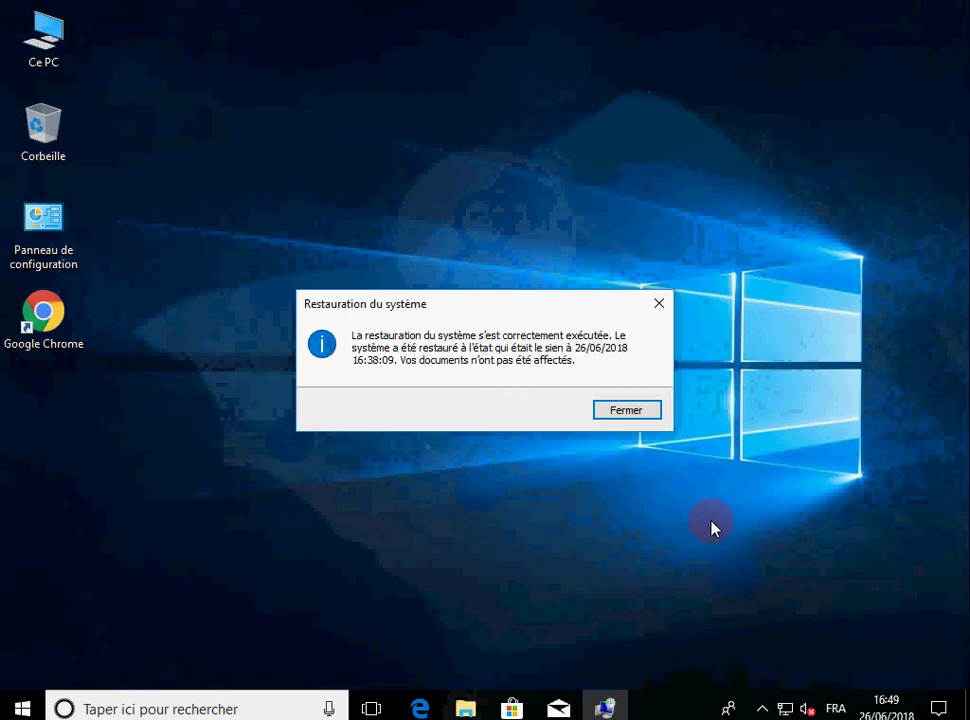
drag(494, 306, 488, 232)
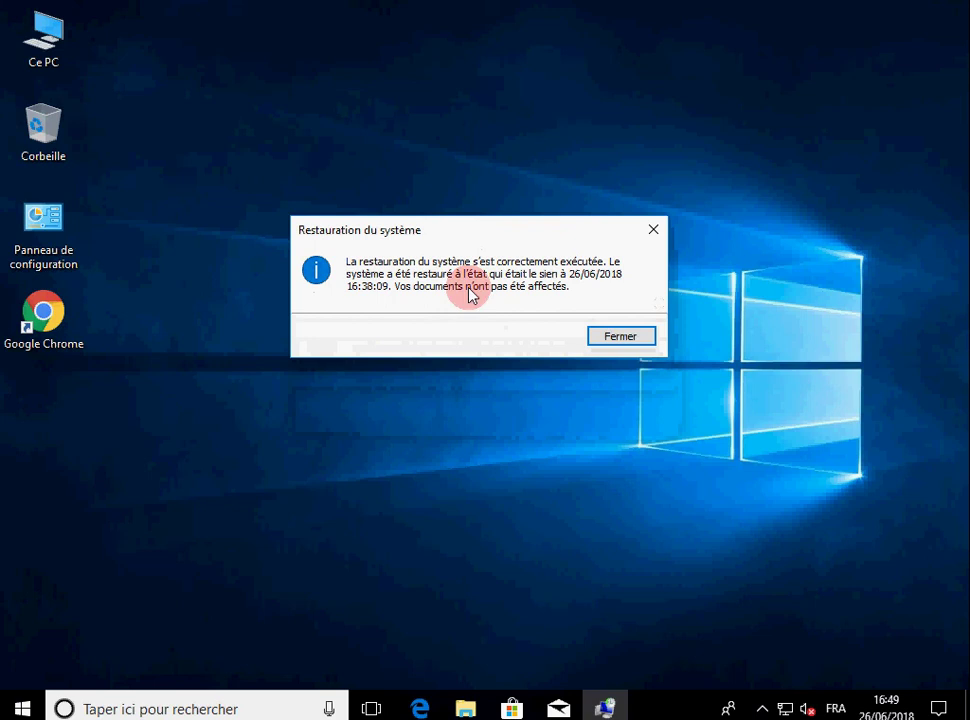
click(619, 337)
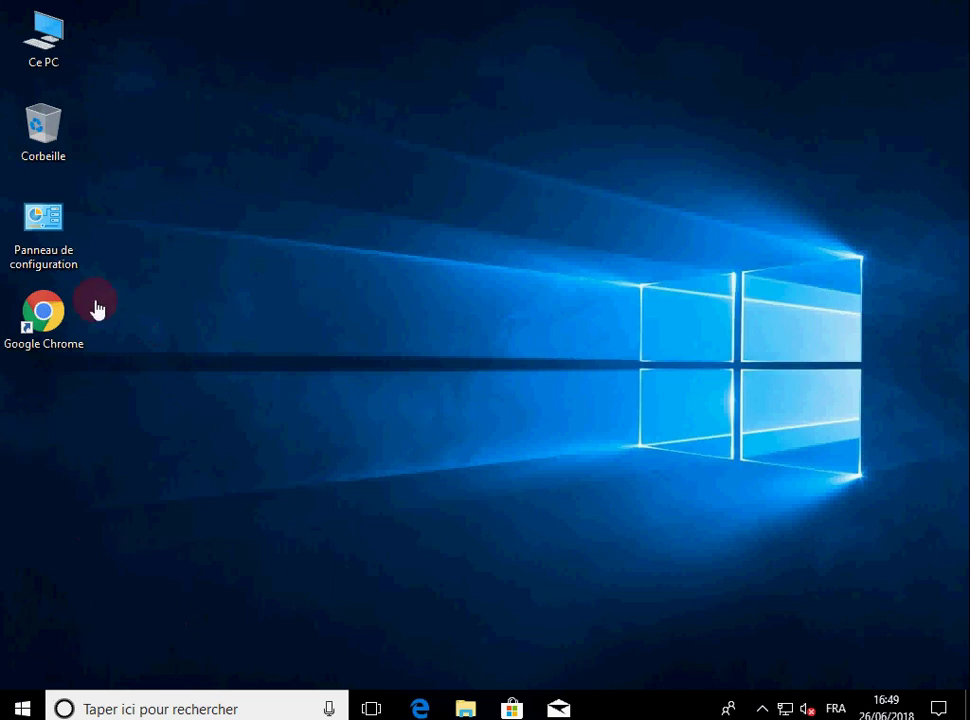
- Check in Programmes et fonctionnalités whether Google Chrome is among the installed programs, and close the Control Panel
double_click(44, 254)
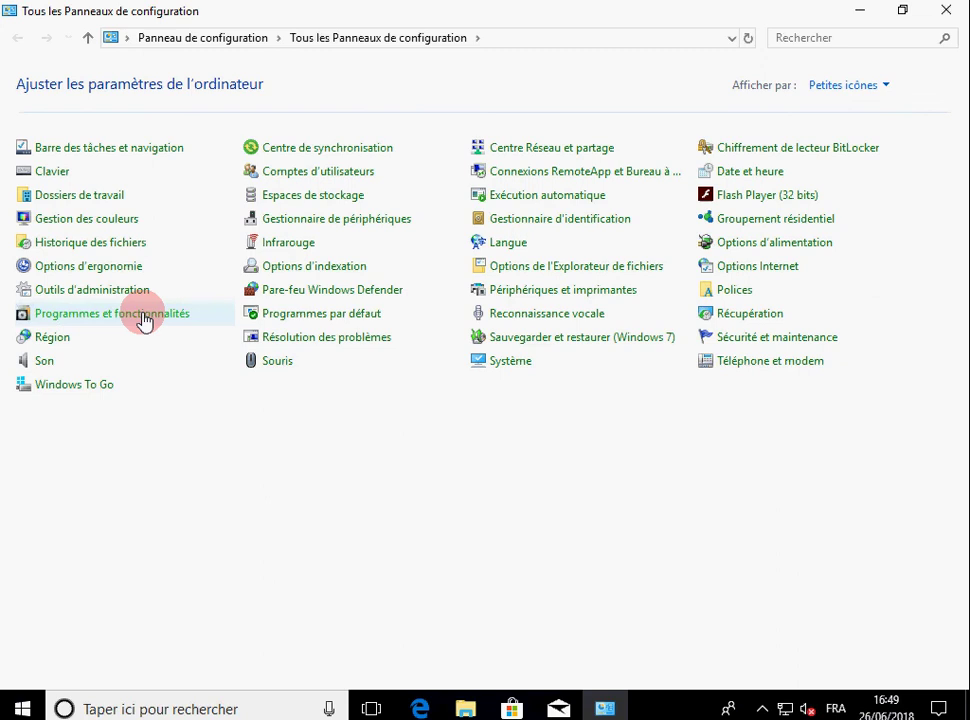
click(143, 316)
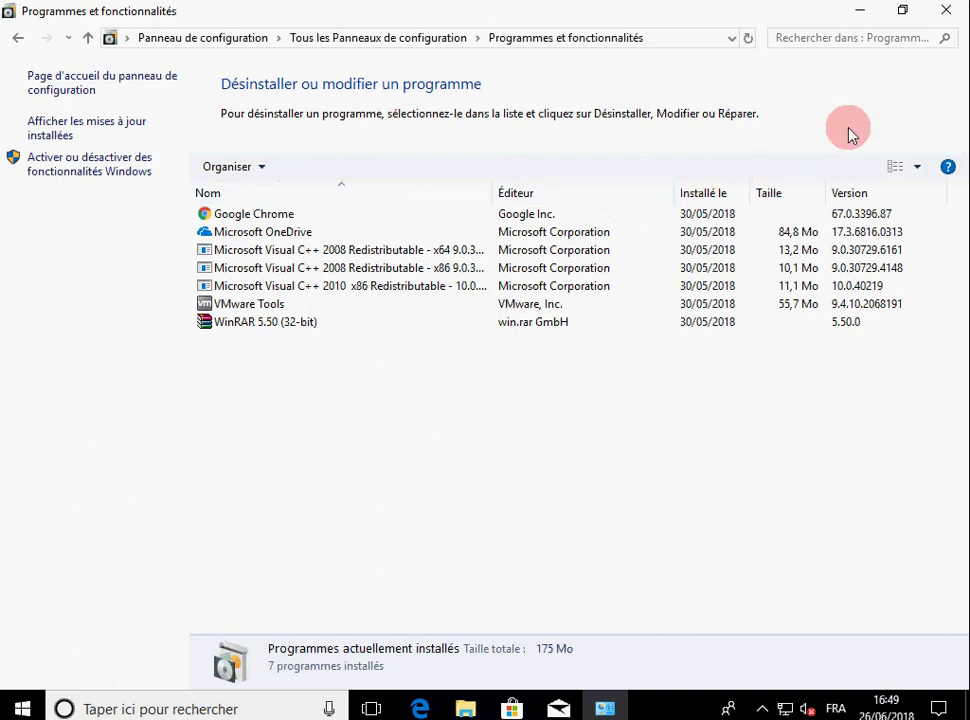
click(950, 12)
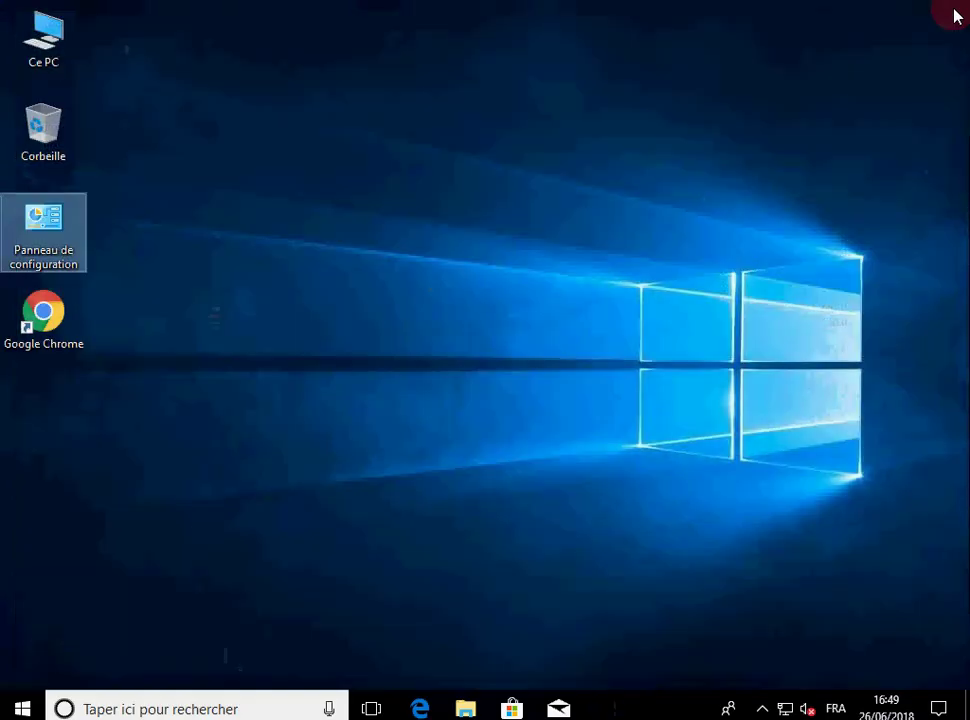
click(476, 282)
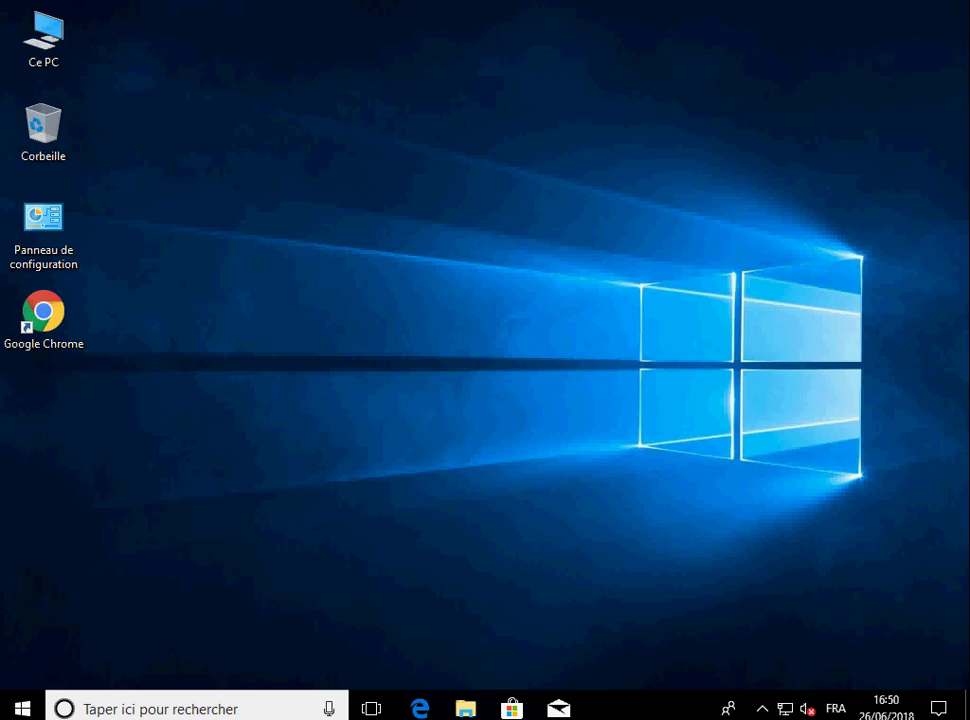
click(495, 378)
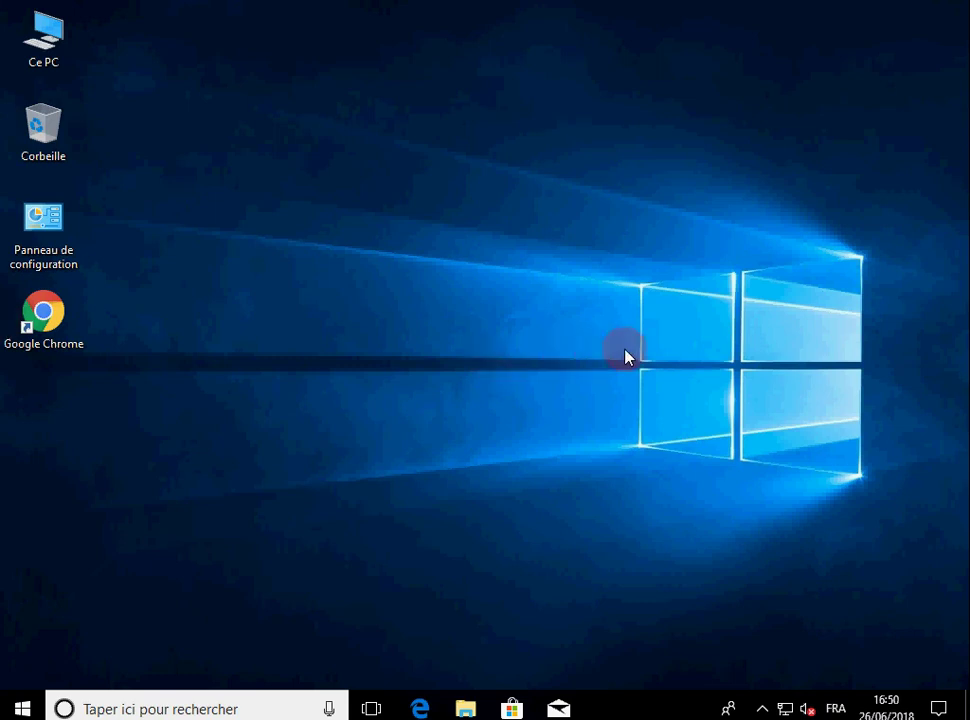